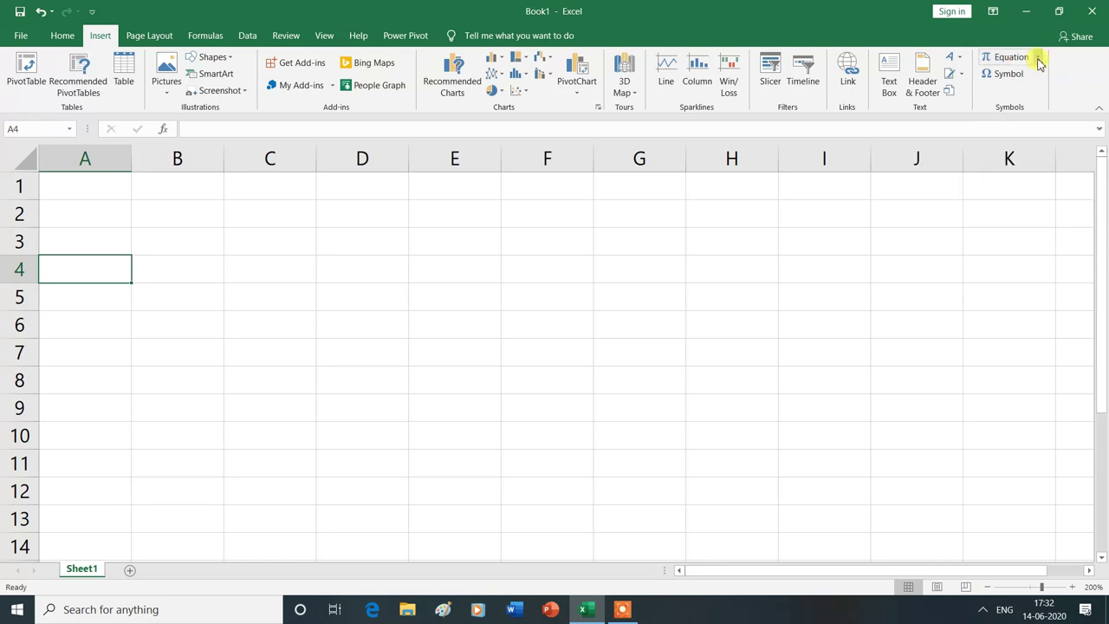
# Add an equation box and fill it with the built-in Binomial Theorem, (x + a)^n = Σ (n k) x^k a^(n−k).
pyautogui.click(1037, 59)
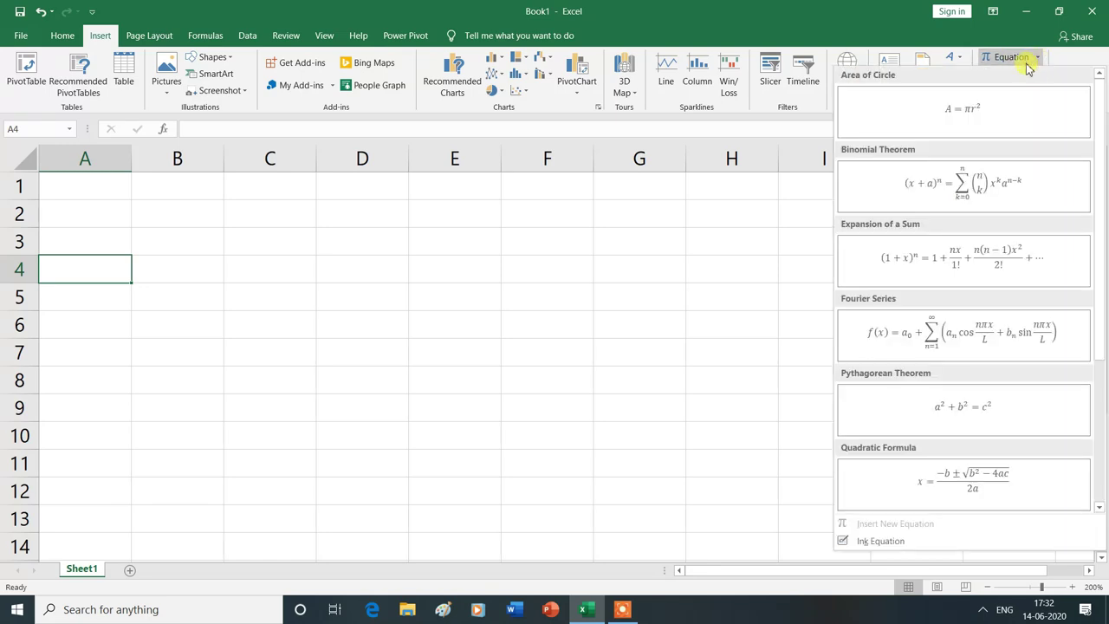
pyautogui.click(805, 226)
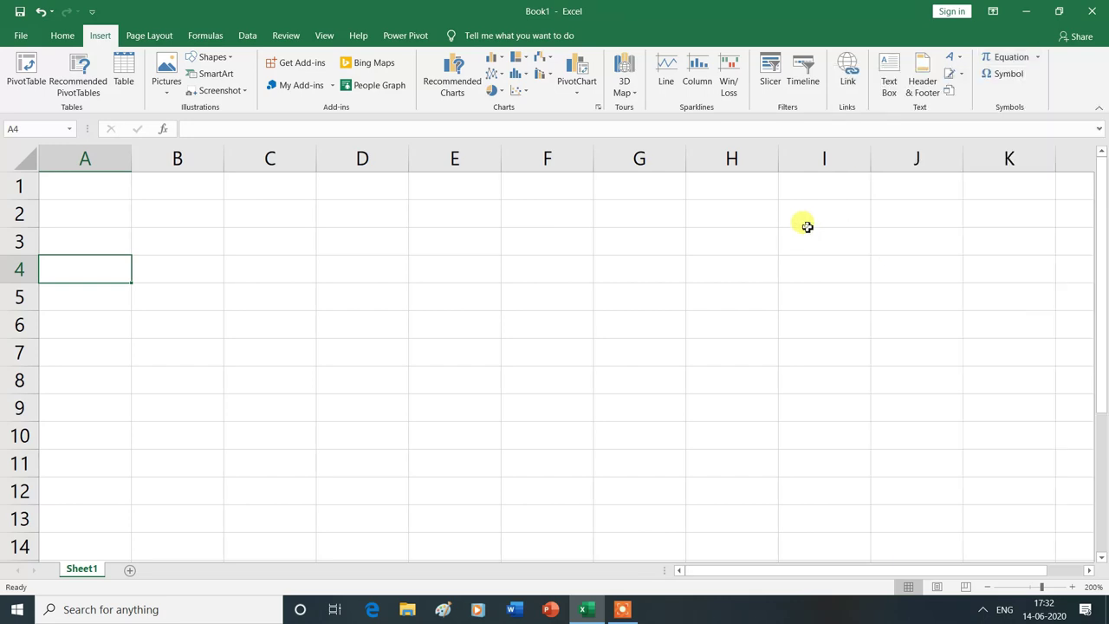
pyautogui.click(1007, 58)
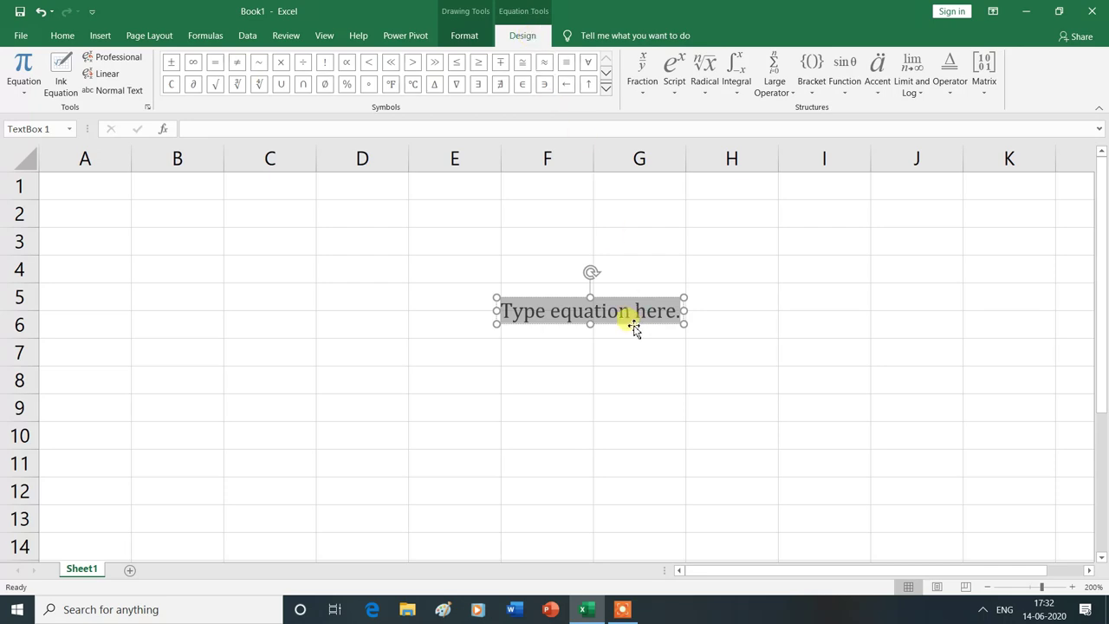
pyautogui.click(25, 95)
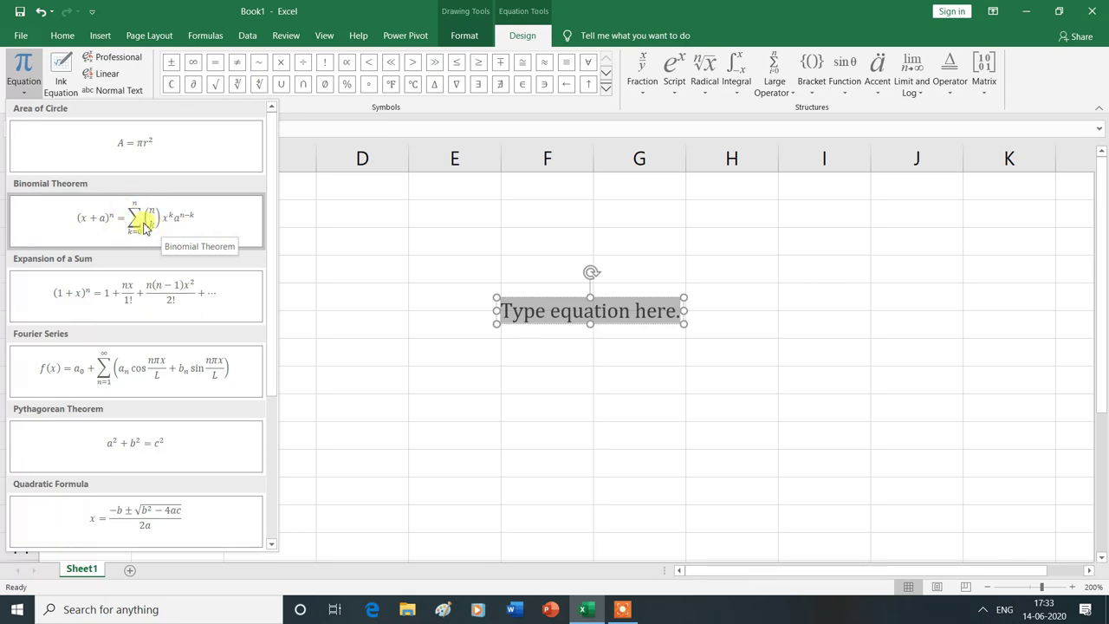
pyautogui.click(146, 223)
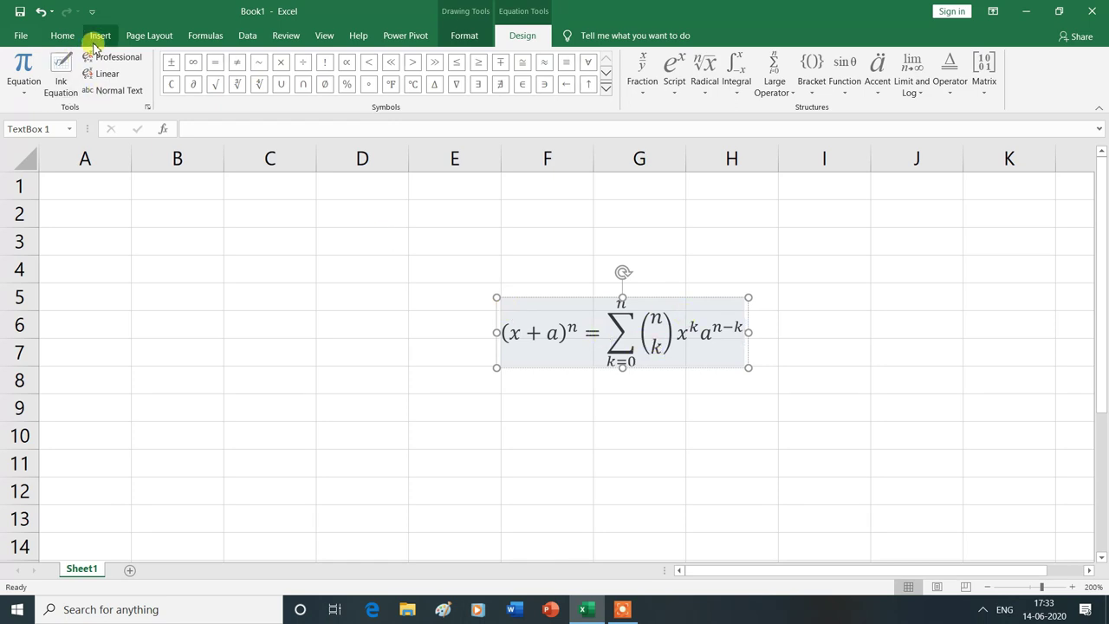
pyautogui.click(64, 38)
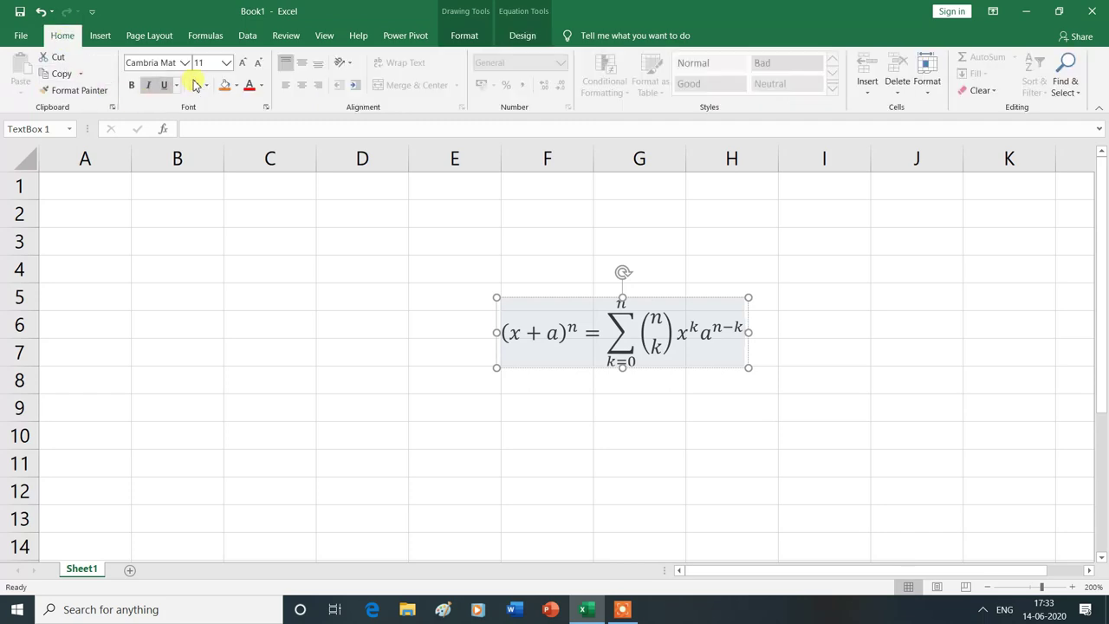
# Set the equation text to 36 pt and move the box up-left near row 2.
pyautogui.click(225, 62)
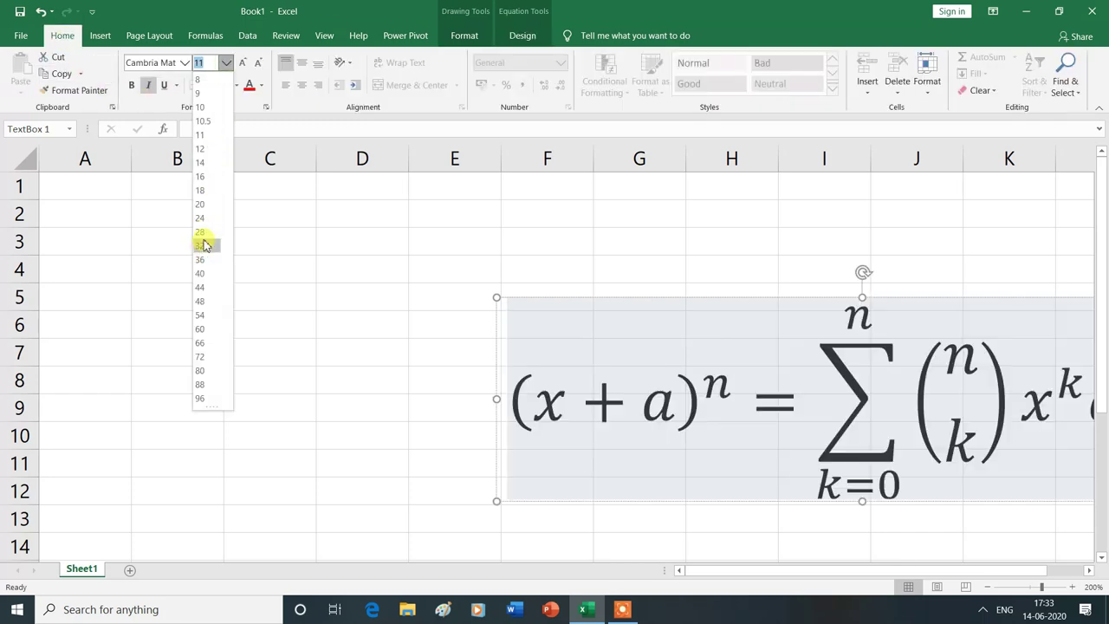
pyautogui.click(202, 259)
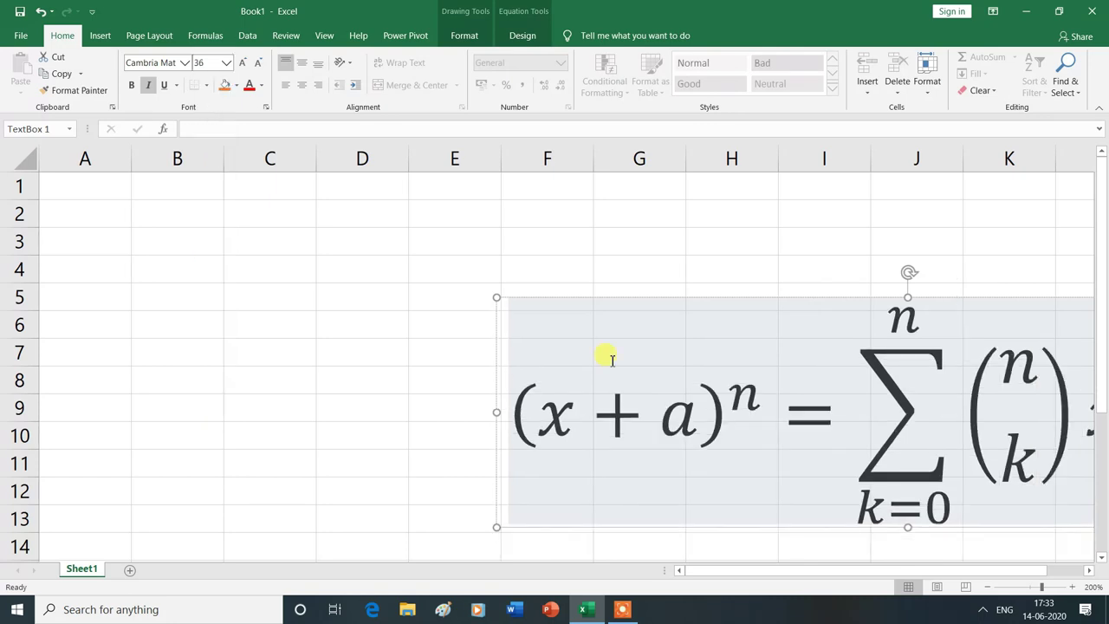
pyautogui.moveTo(675, 300); pyautogui.dragTo(292, 215)
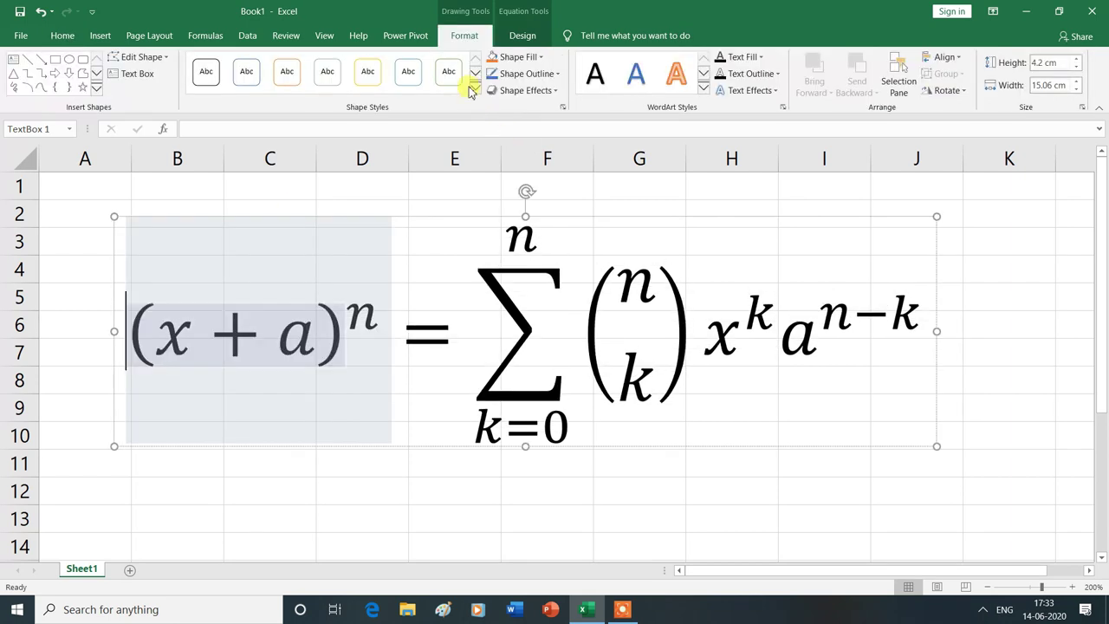
# Apply the Subtle Effect – Gold, Accent 4 shape style to the equation box.
pyautogui.click(541, 265)
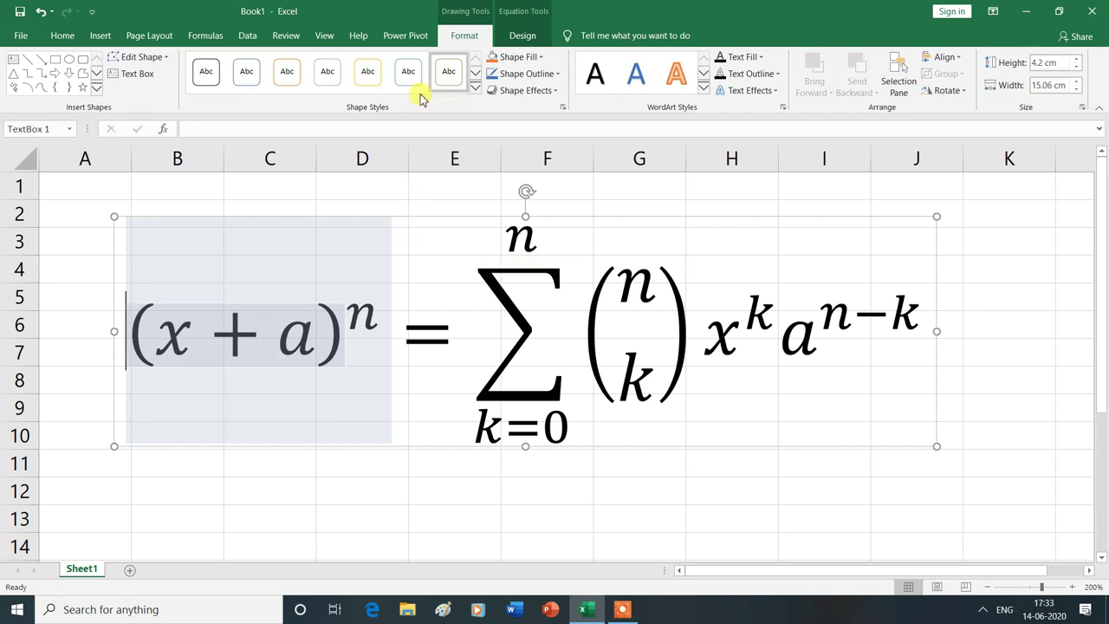
pyautogui.click(477, 89)
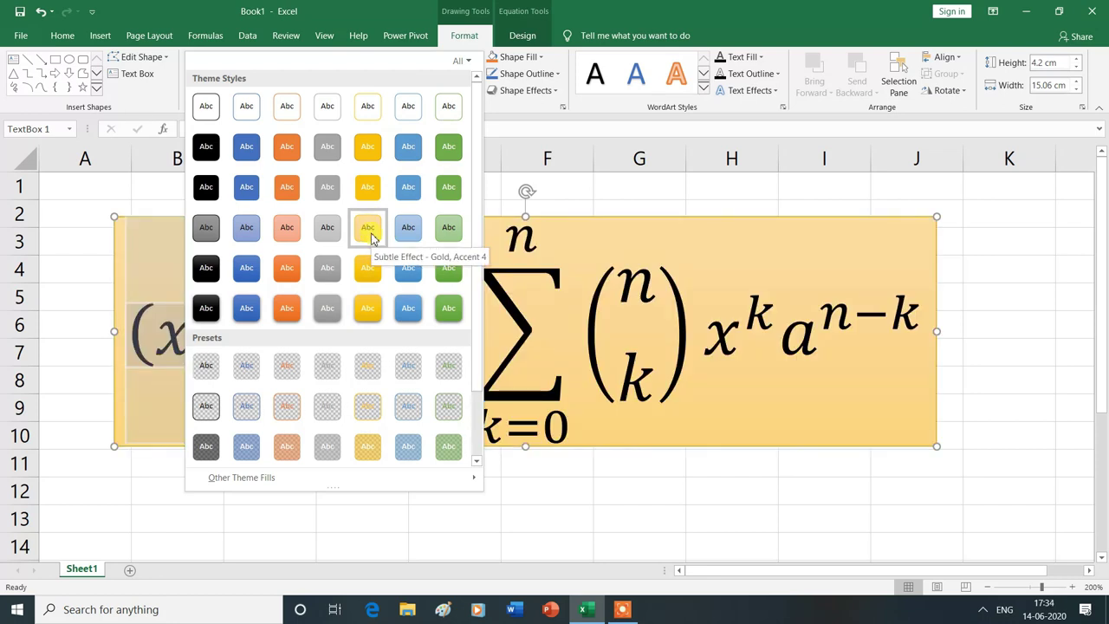
pyautogui.click(368, 230)
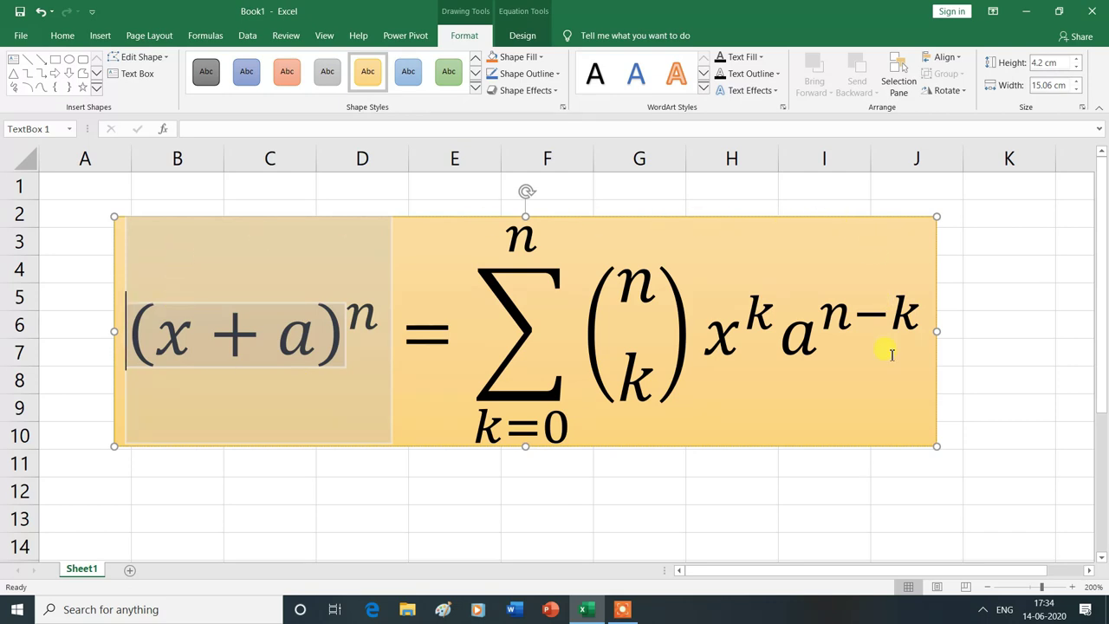
pyautogui.click(536, 38)
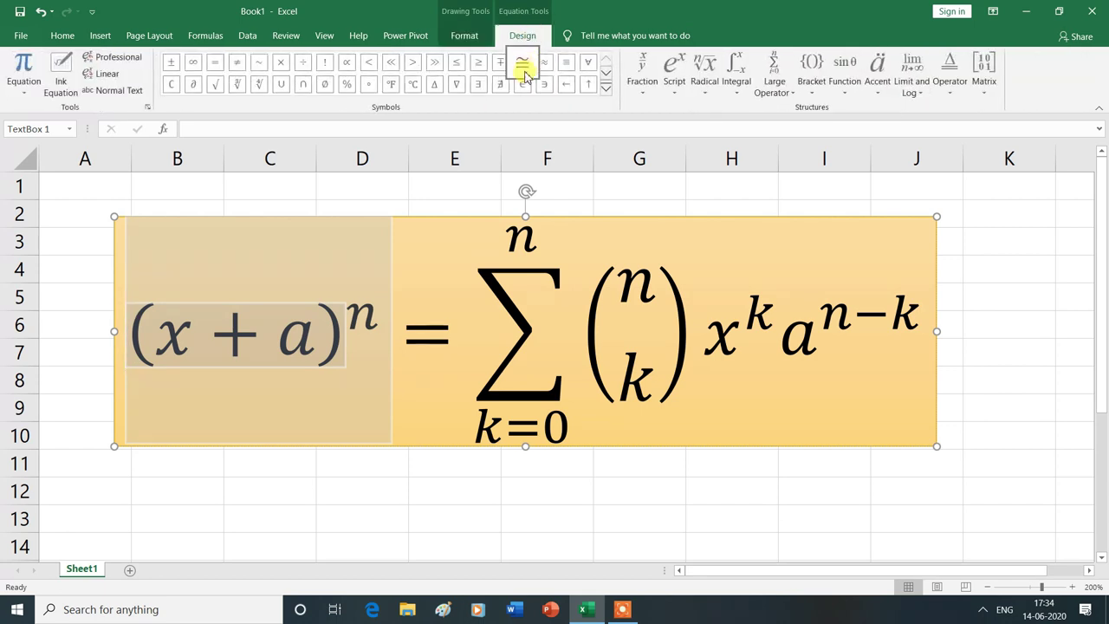
pyautogui.press('Right')
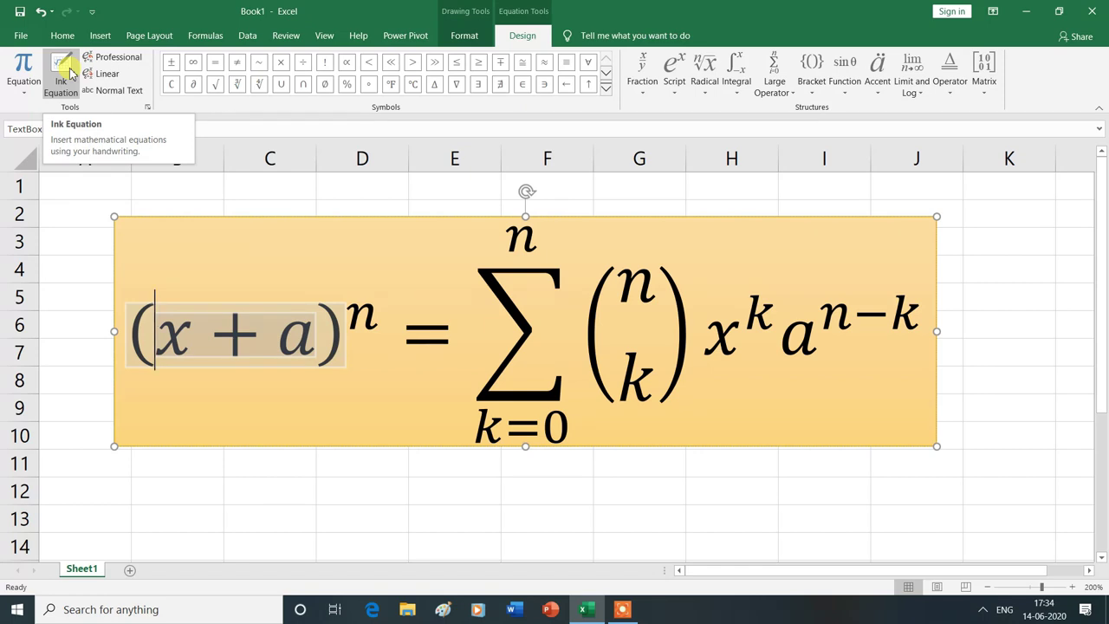
pyautogui.click(163, 341)
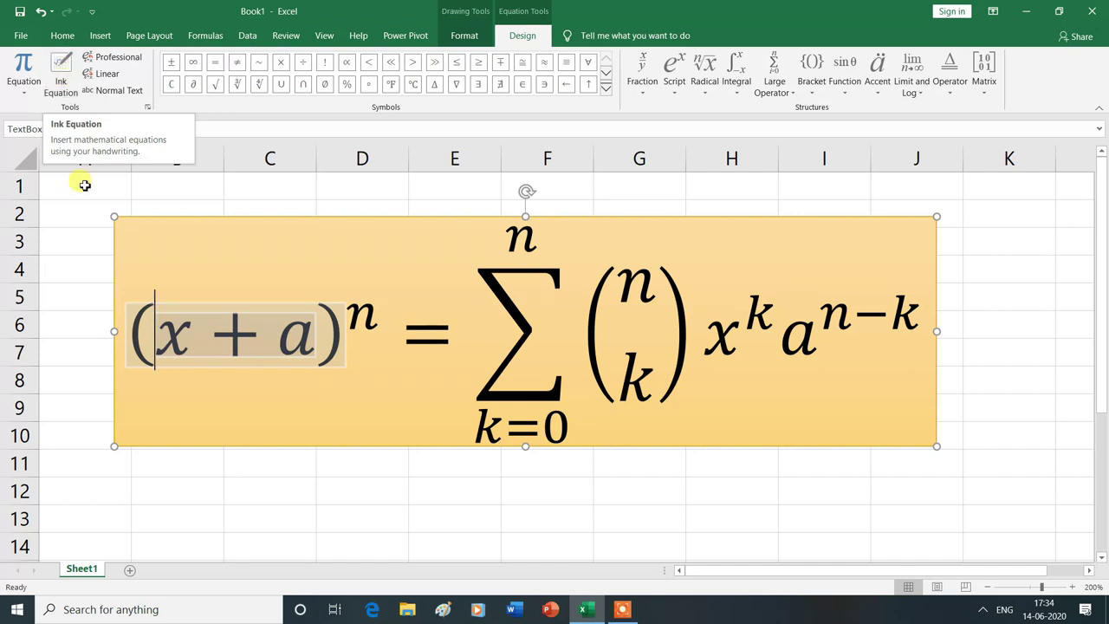
# Handwrite a square root in Ink Equation and insert it before x.
pyautogui.click(67, 76)
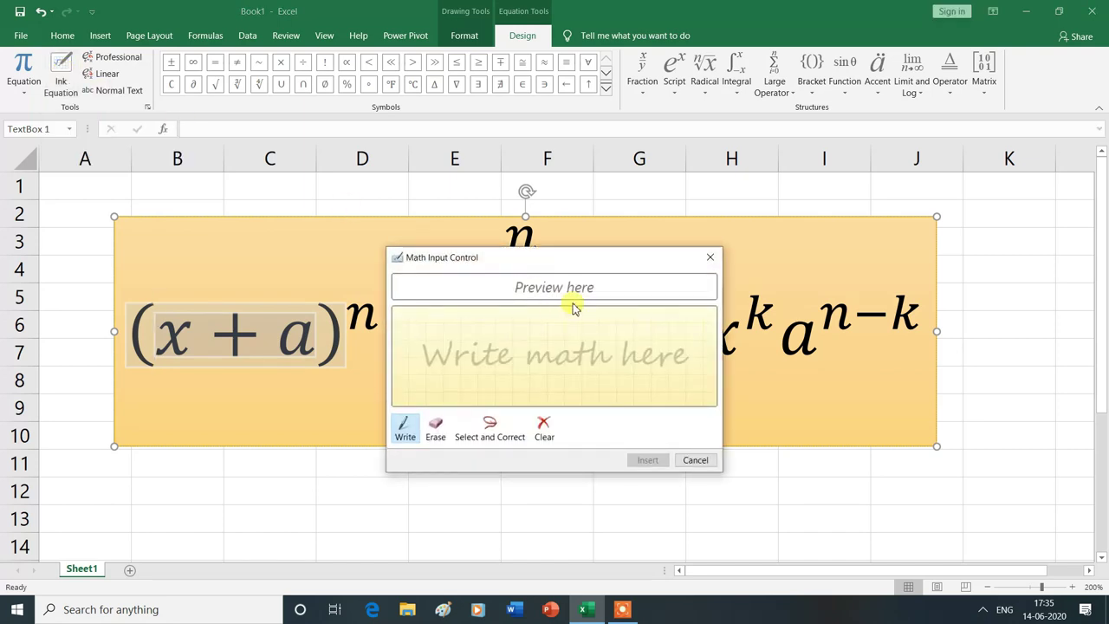
pyautogui.moveTo(641, 257); pyautogui.dragTo(818, 209)
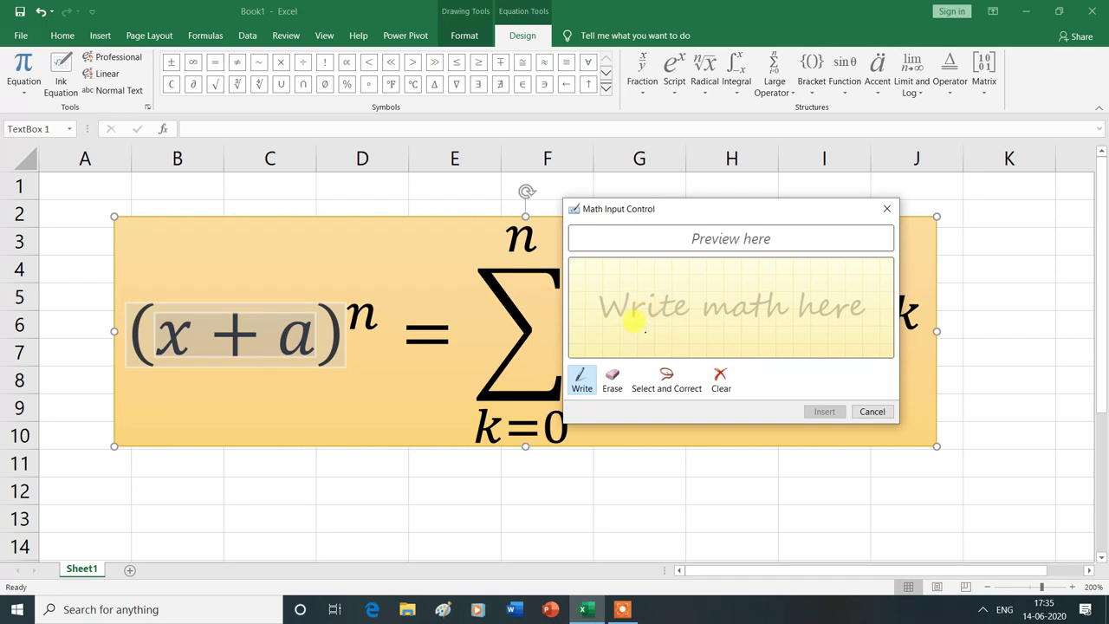
pyautogui.moveTo(645, 325)
pyautogui.mouseDown()
pyautogui.moveTo(698, 287)
pyautogui.moveTo(829, 279)
pyautogui.mouseUp()
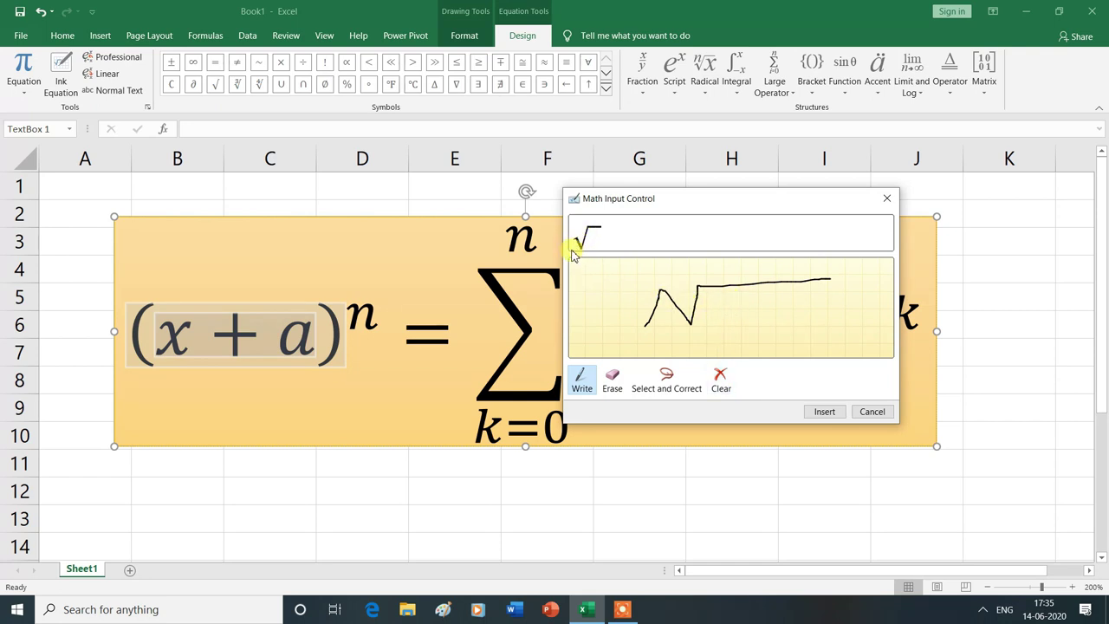
pyautogui.click(827, 415)
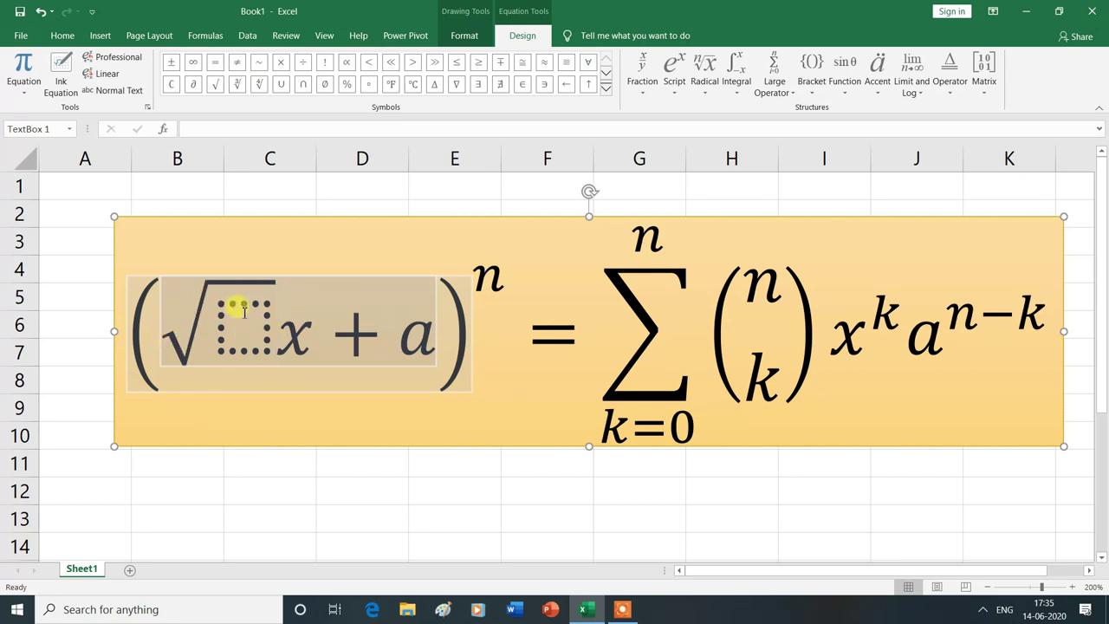
# Delete the old x and type x into the radical placeholder, then undo that.
pyautogui.click(310, 342)
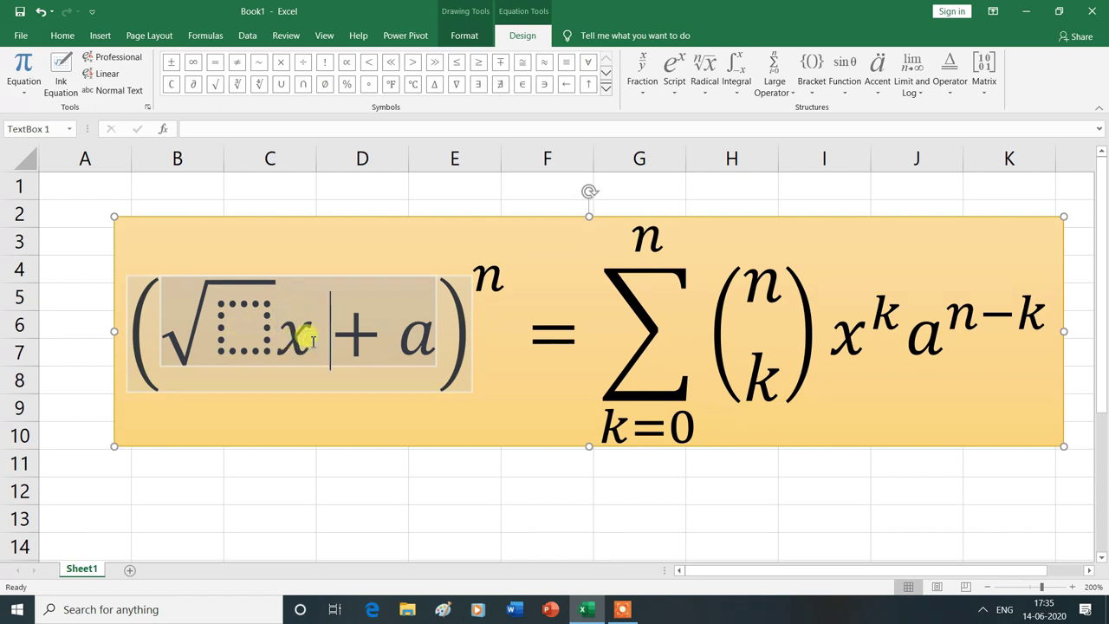
pyautogui.press('BackSpace')
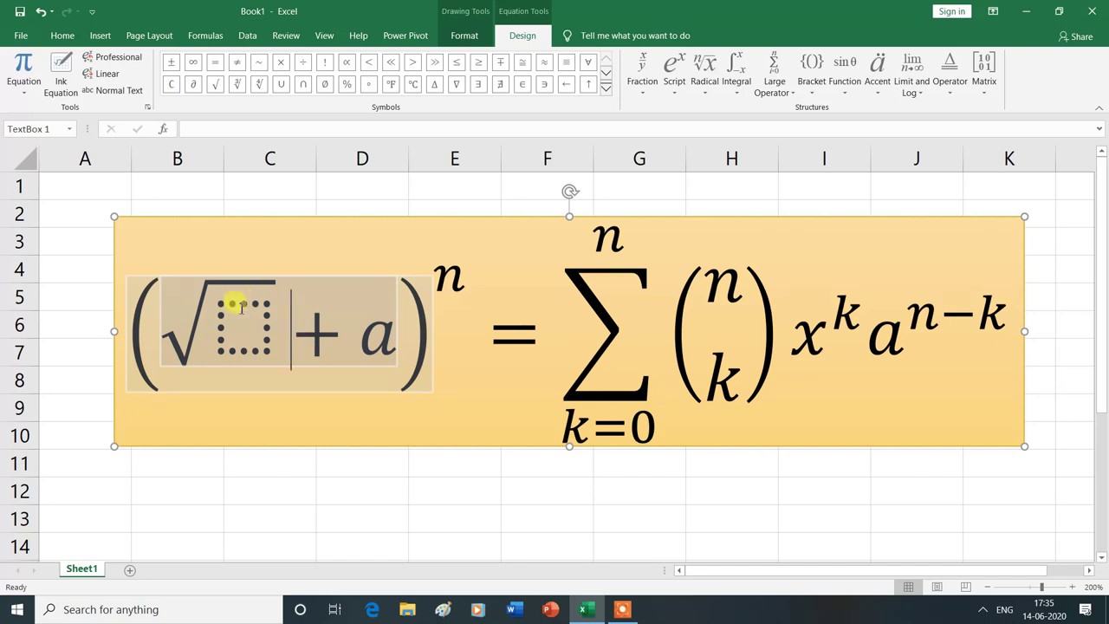
pyautogui.click(240, 318)
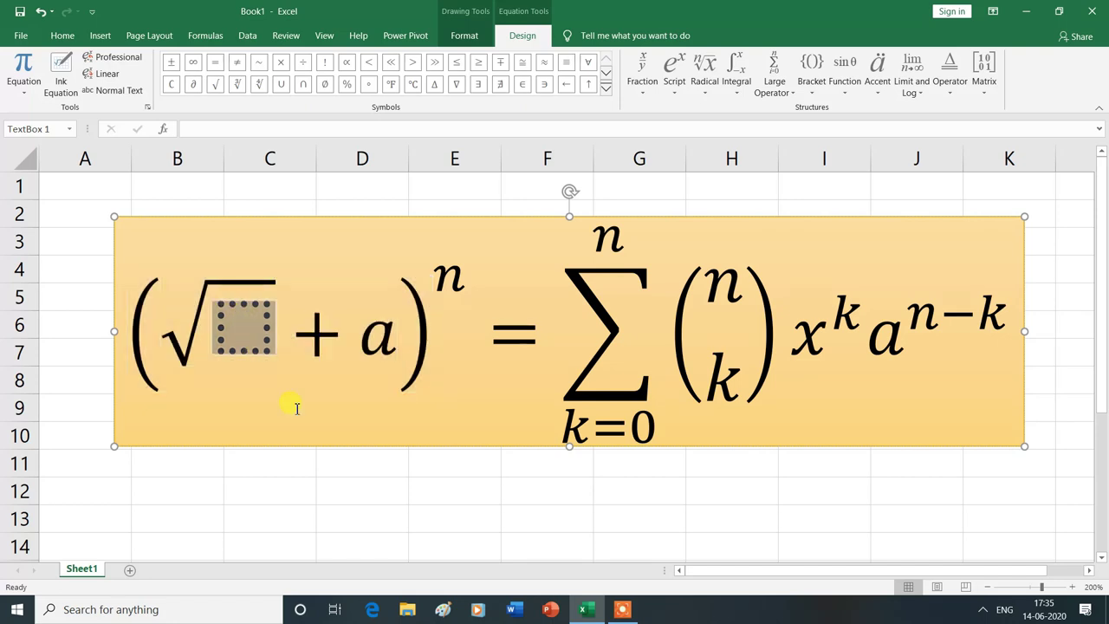
pyautogui.write('x')
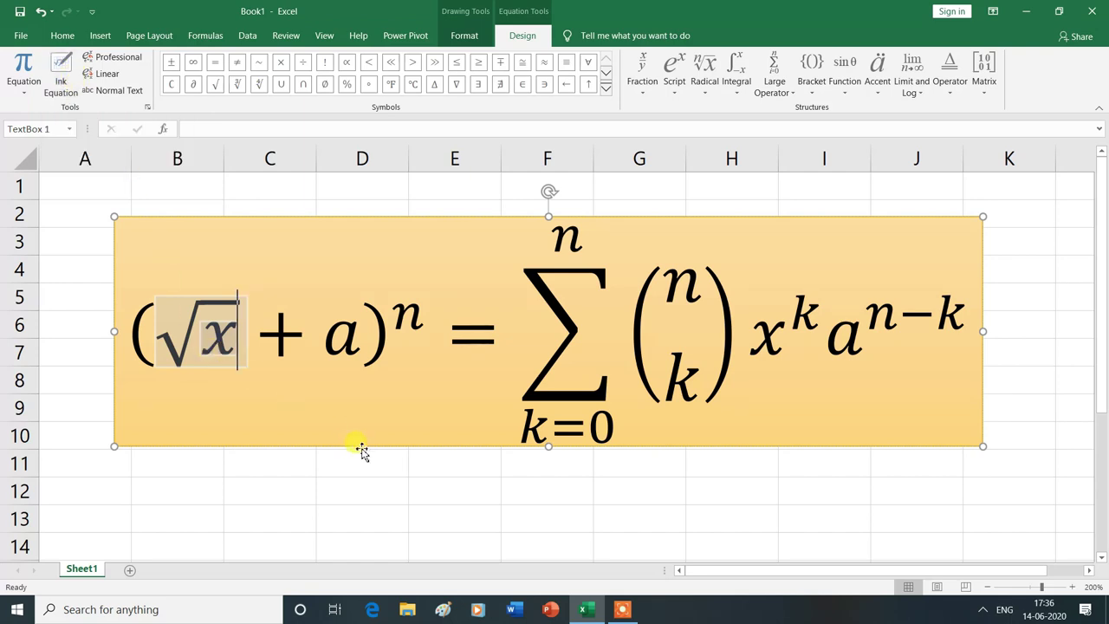
pyautogui.hotkey('ctrl', 'z')
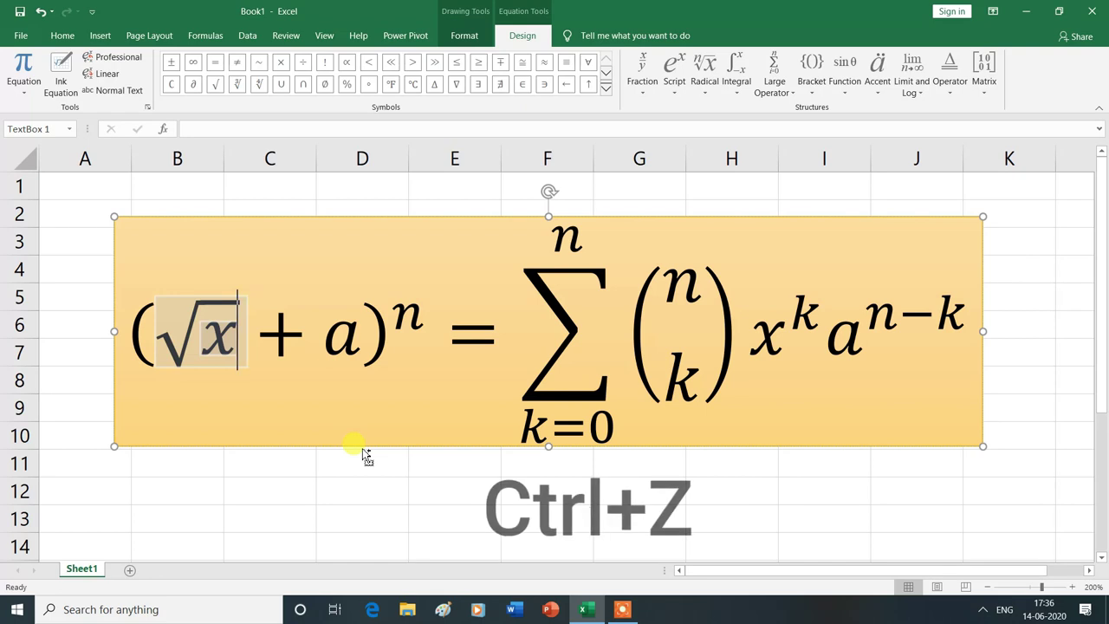
# Undo back to (x + a), insert a handwritten plus sign, then delete it again.
pyautogui.hotkey('ctrl', 'z')
pyautogui.hotkey('ctrl', 'z')
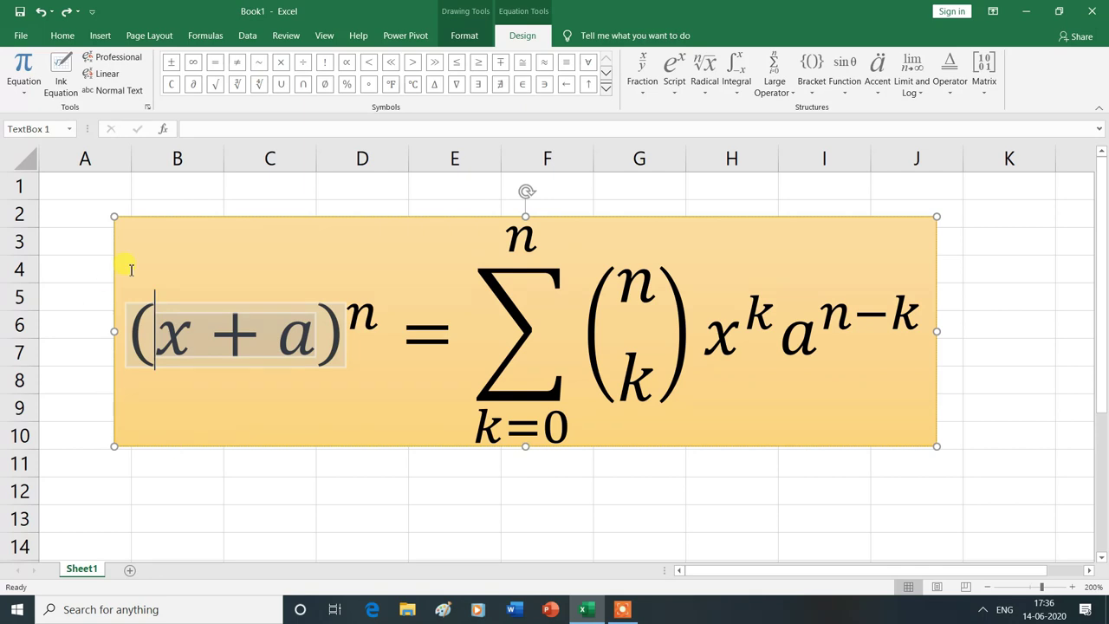
pyautogui.click(63, 65)
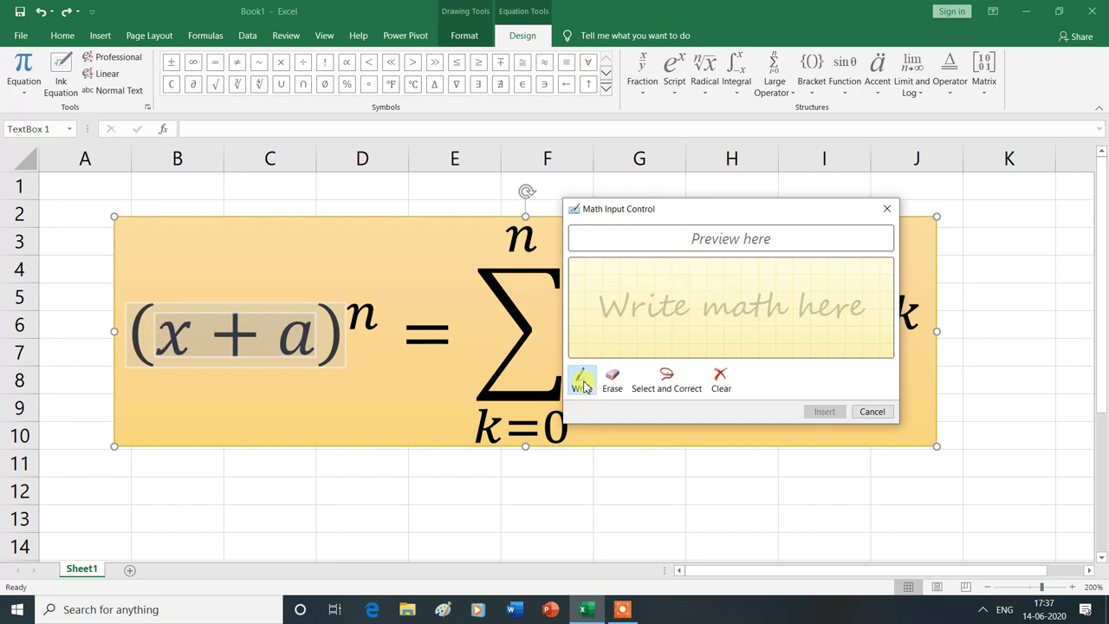
pyautogui.moveTo(641, 300); pyautogui.dragTo(733, 298)
pyautogui.moveTo(686, 267); pyautogui.dragTo(692, 343)
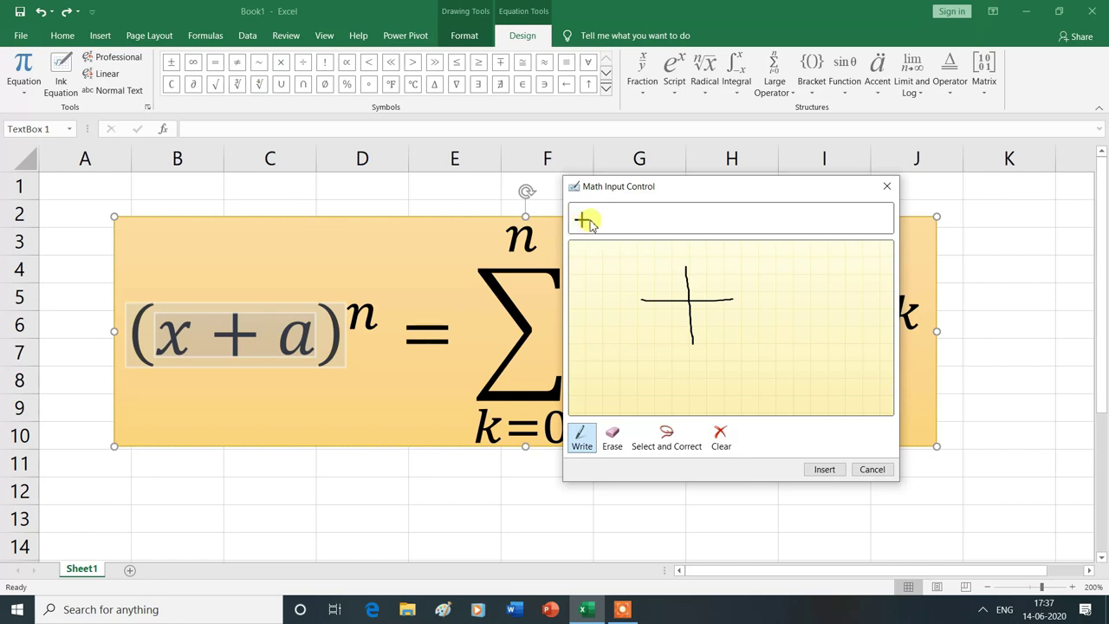
pyautogui.click(824, 469)
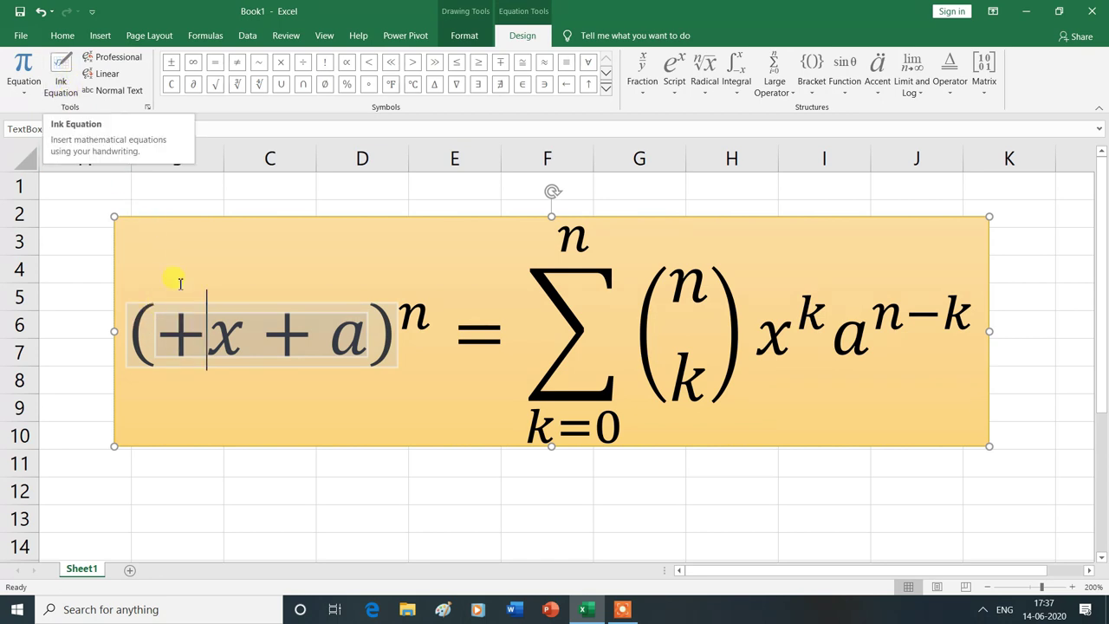
pyautogui.click(196, 337)
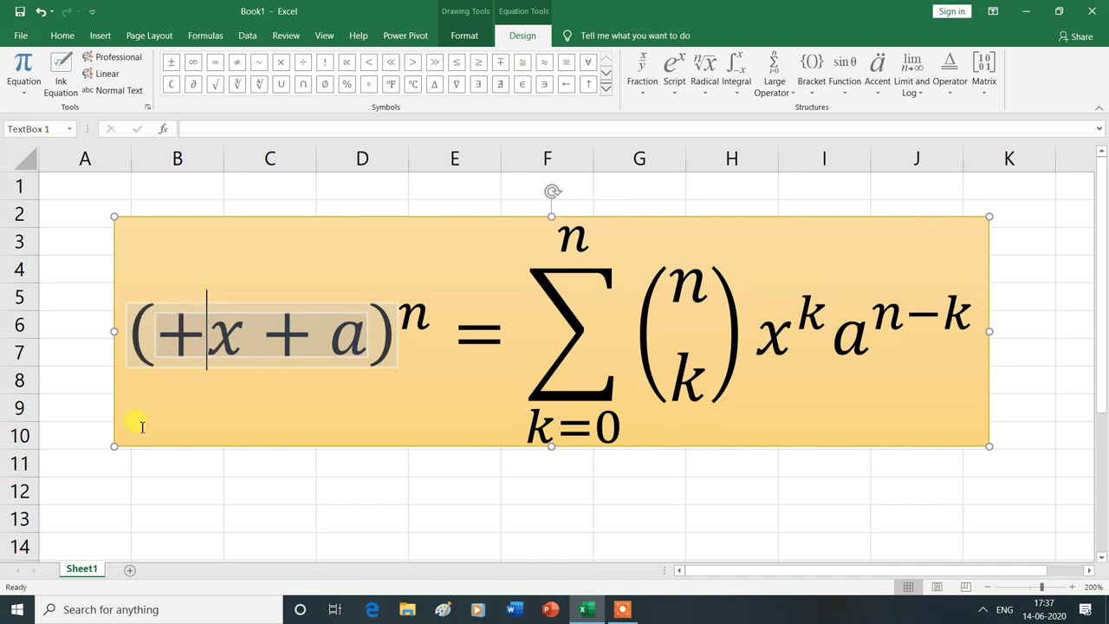
pyautogui.press('BackSpace')
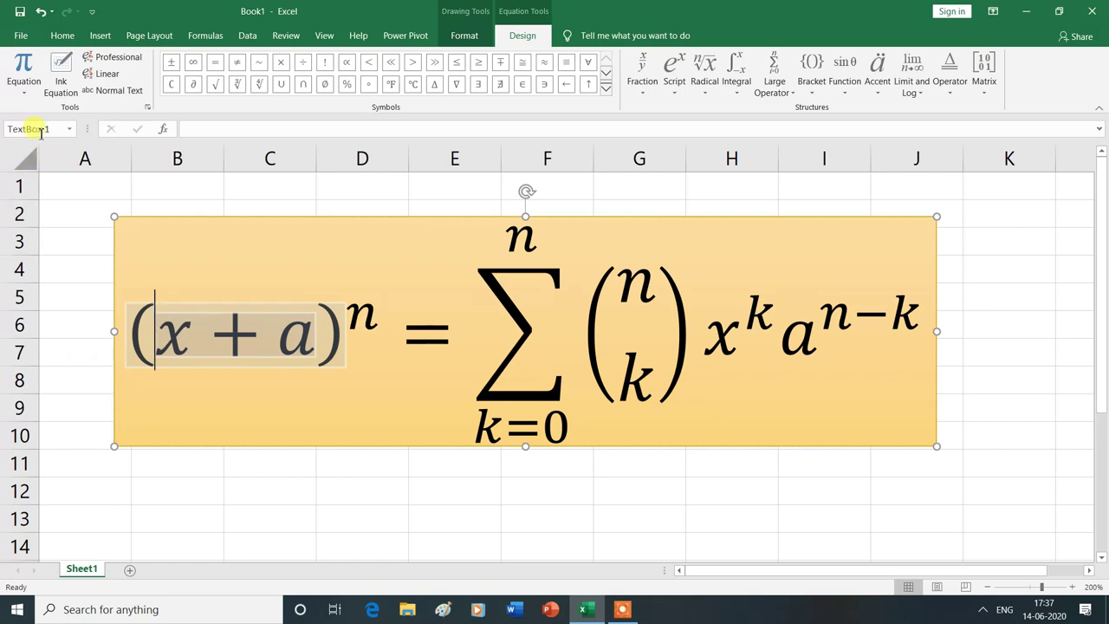
# Insert a handwritten ÷ into the equation, delete it, and zoom the sheet to 120%.
pyautogui.click(62, 76)
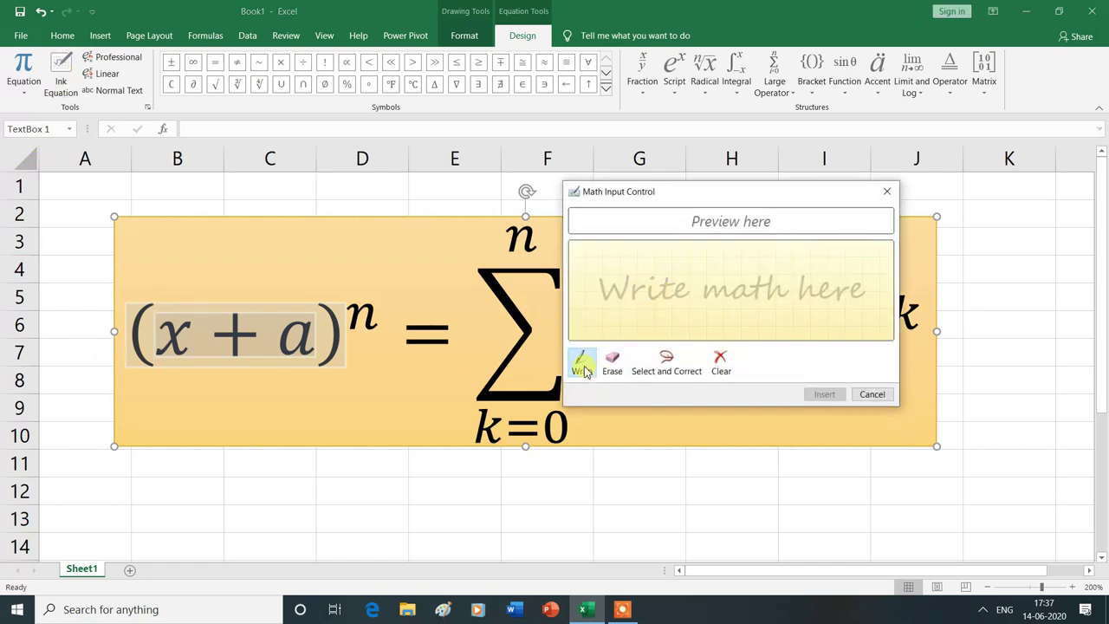
pyautogui.moveTo(656, 279); pyautogui.dragTo(731, 279)
pyautogui.click(700, 265)
pyautogui.click(699, 291)
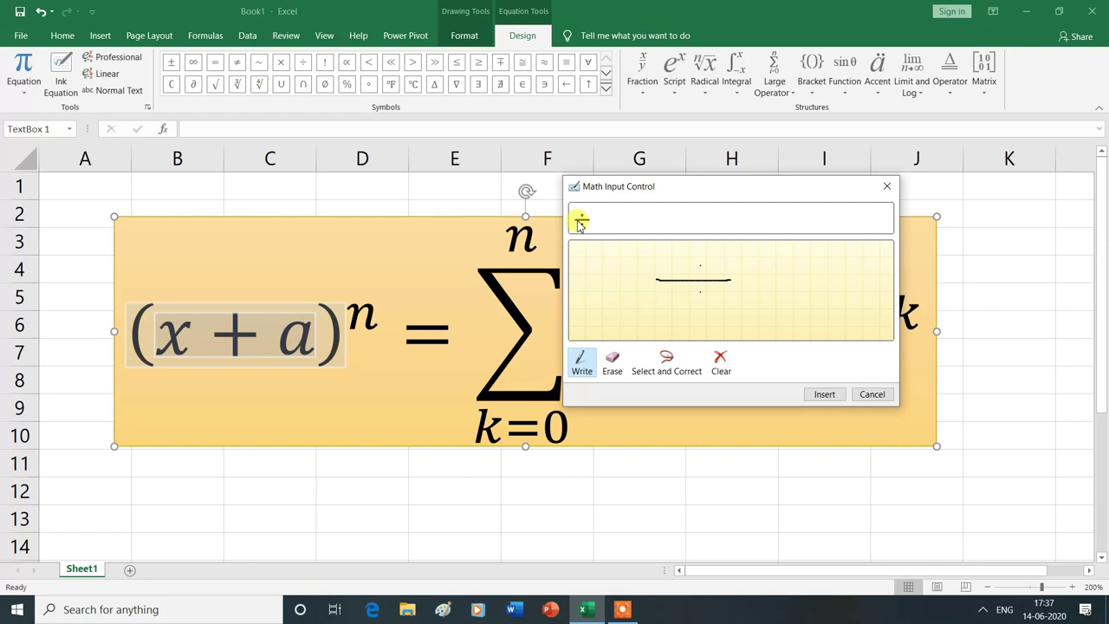
pyautogui.click(823, 395)
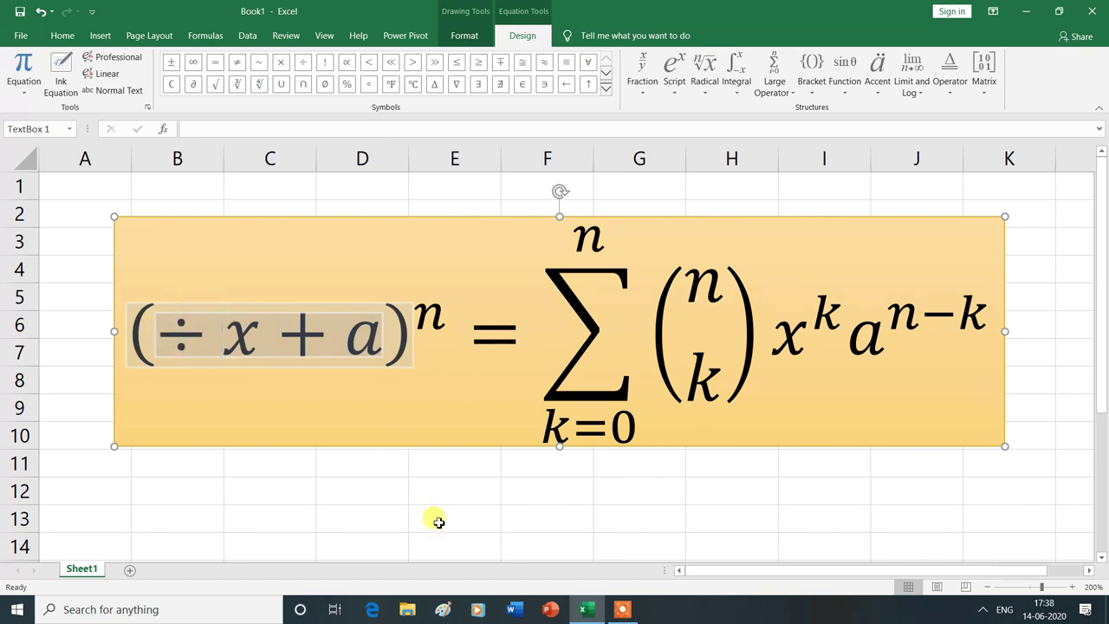
pyautogui.press('BackSpace')
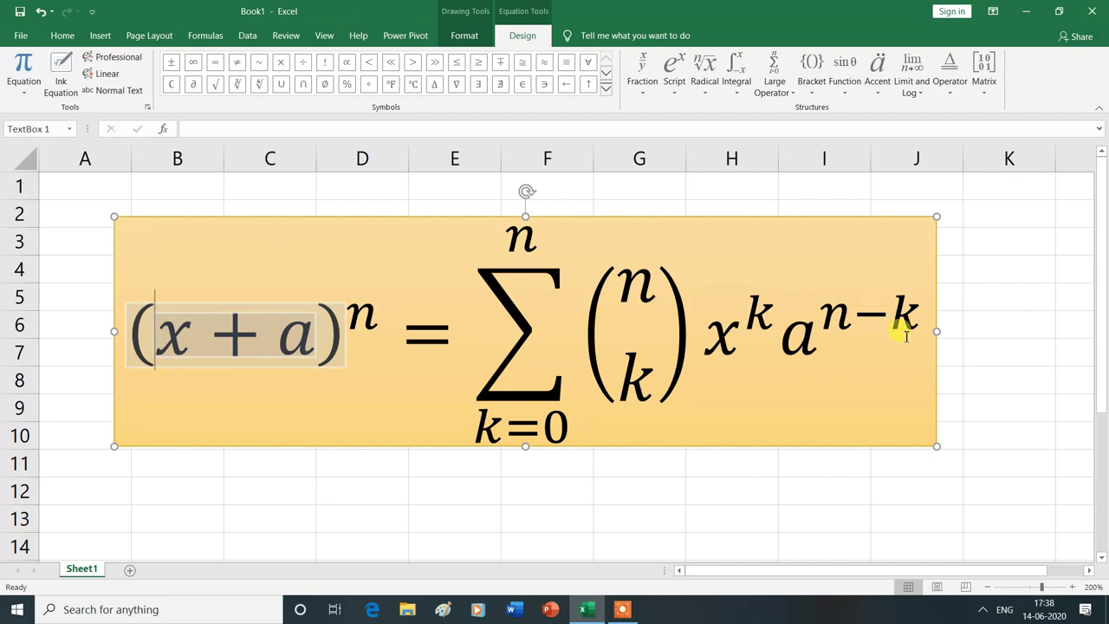
pyautogui.click(986, 586)
pyautogui.click(986, 587)
pyautogui.click(986, 587)
pyautogui.click(986, 586)
pyautogui.click(987, 587)
pyautogui.click(986, 586)
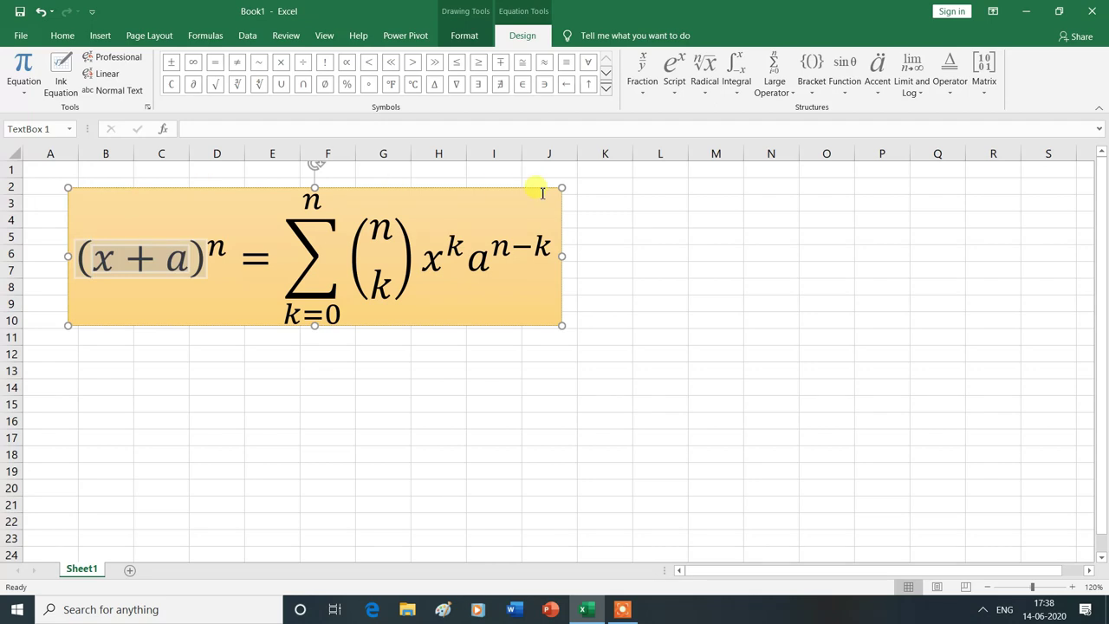
pyautogui.click(108, 74)
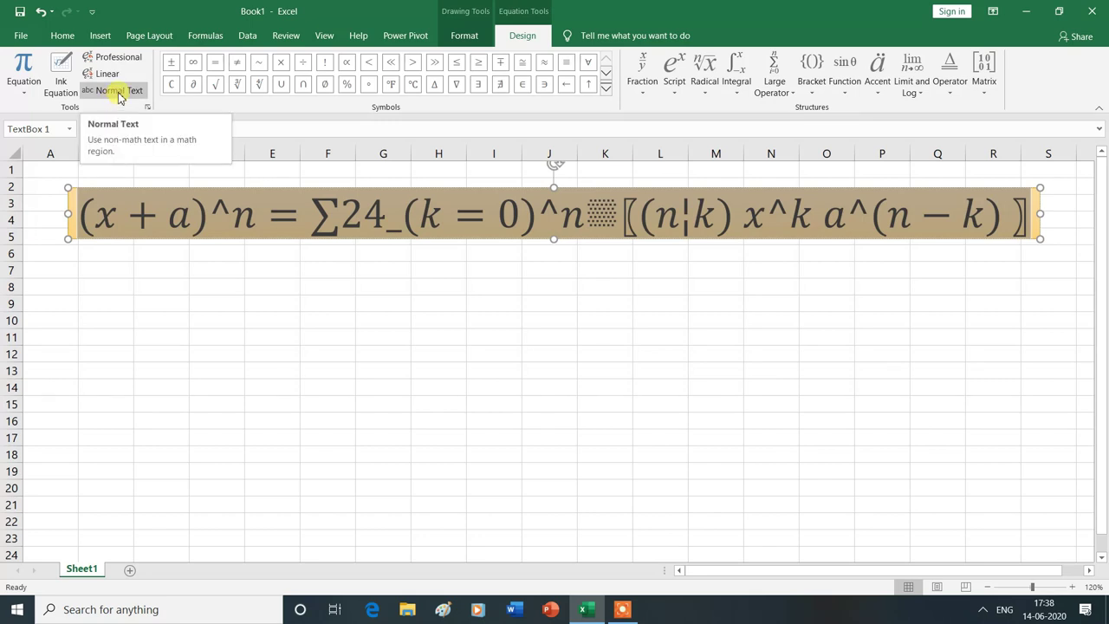
pyautogui.click(119, 92)
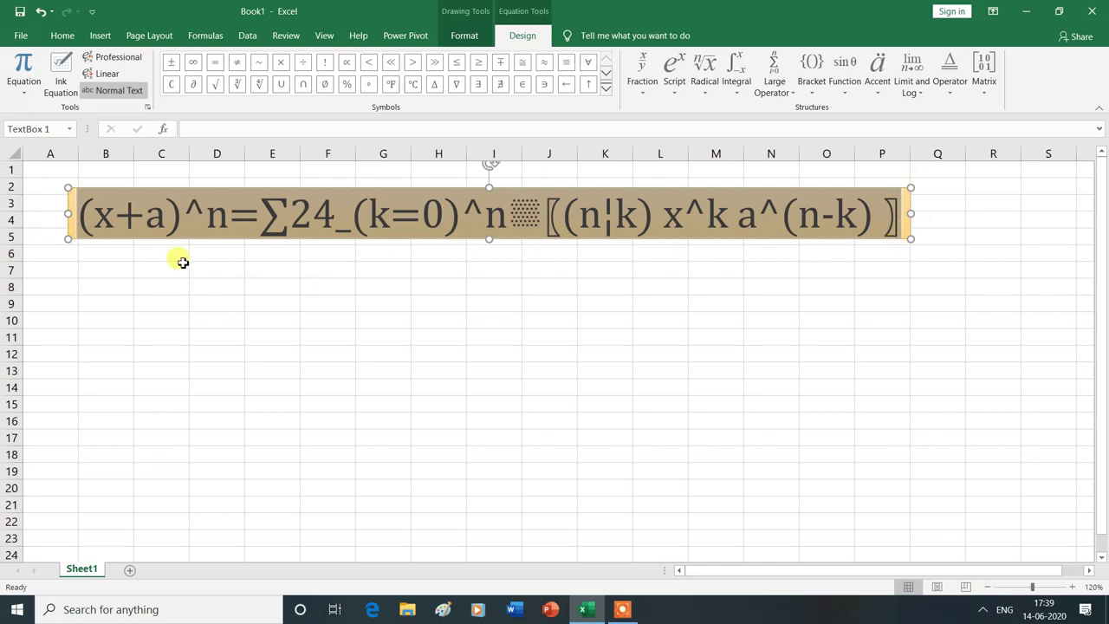
pyautogui.hotkey('ctrl', 'z')
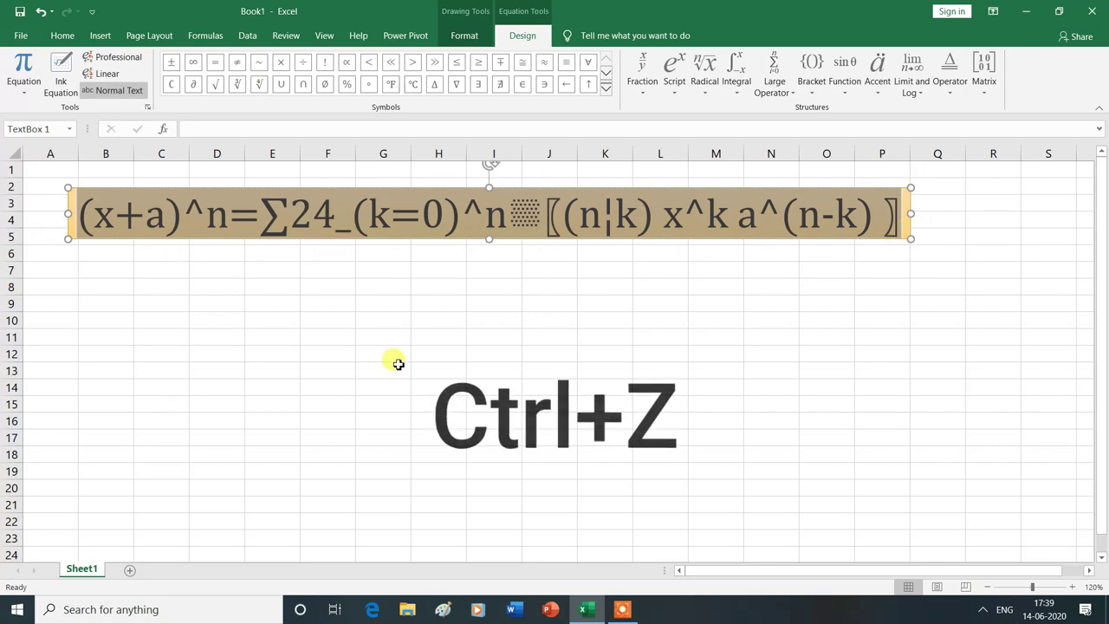
pyautogui.hotkey('ctrl', 'z')
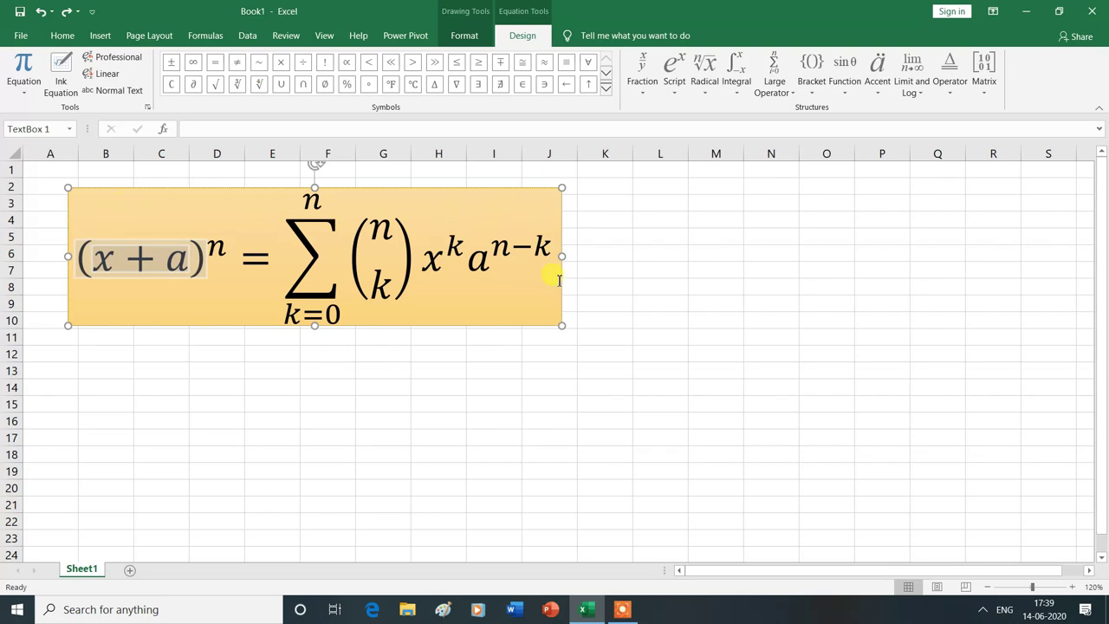
pyautogui.click(1072, 588)
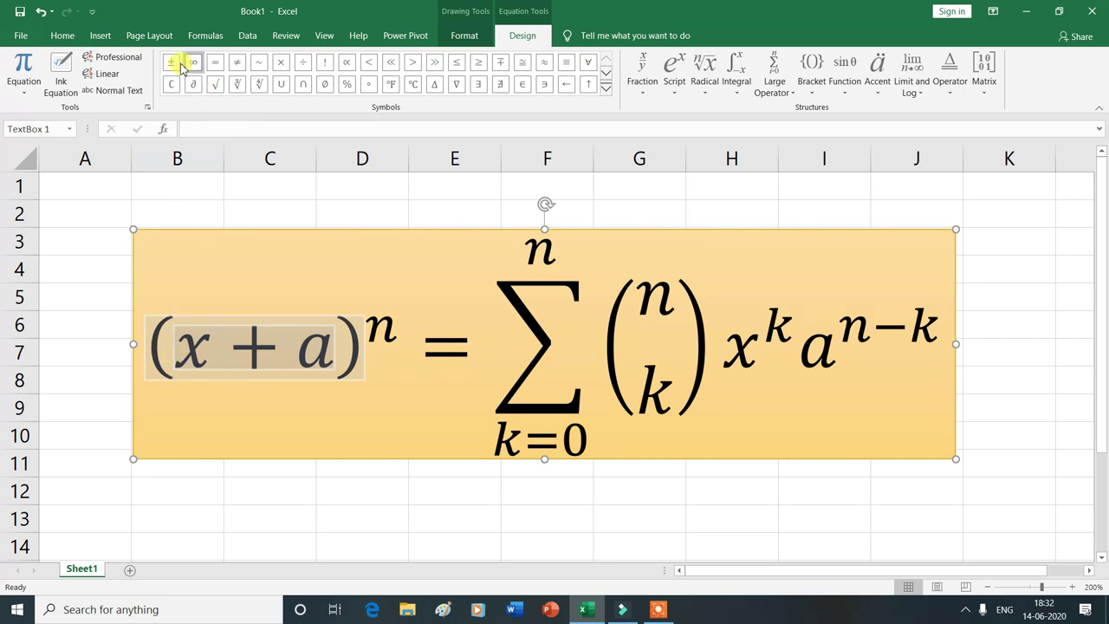
pyautogui.click(172, 63)
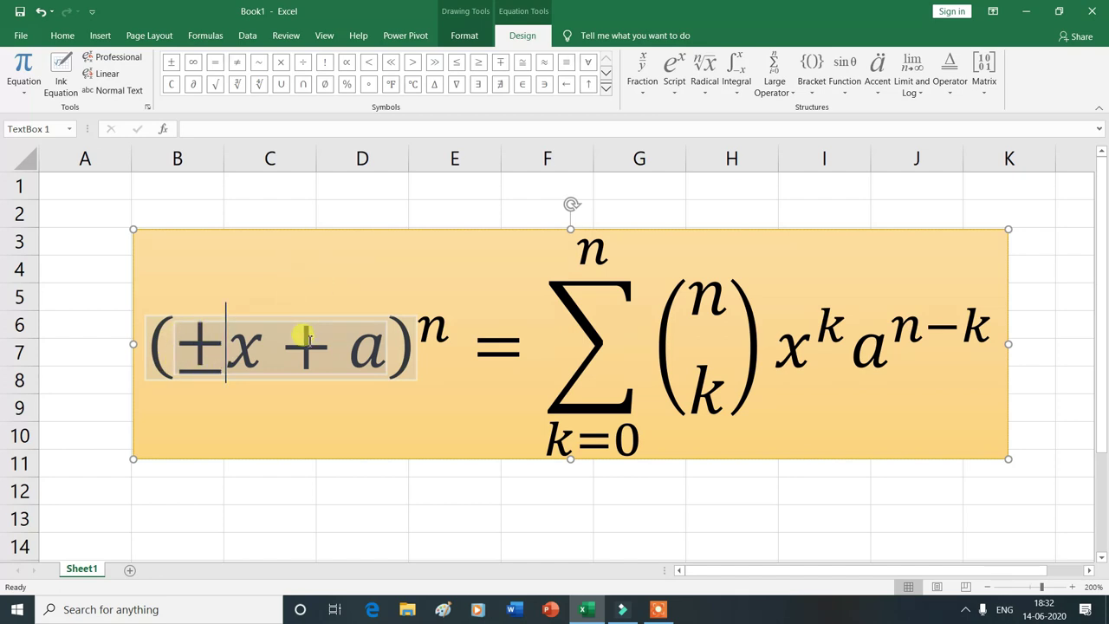
pyautogui.press('BackSpace')
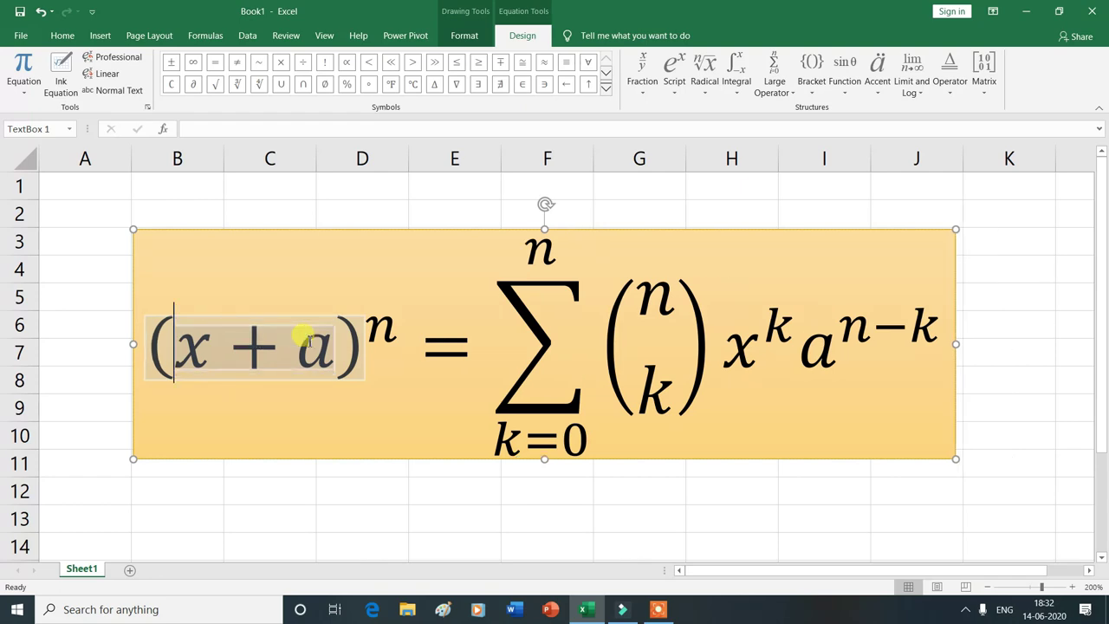
pyautogui.click(607, 87)
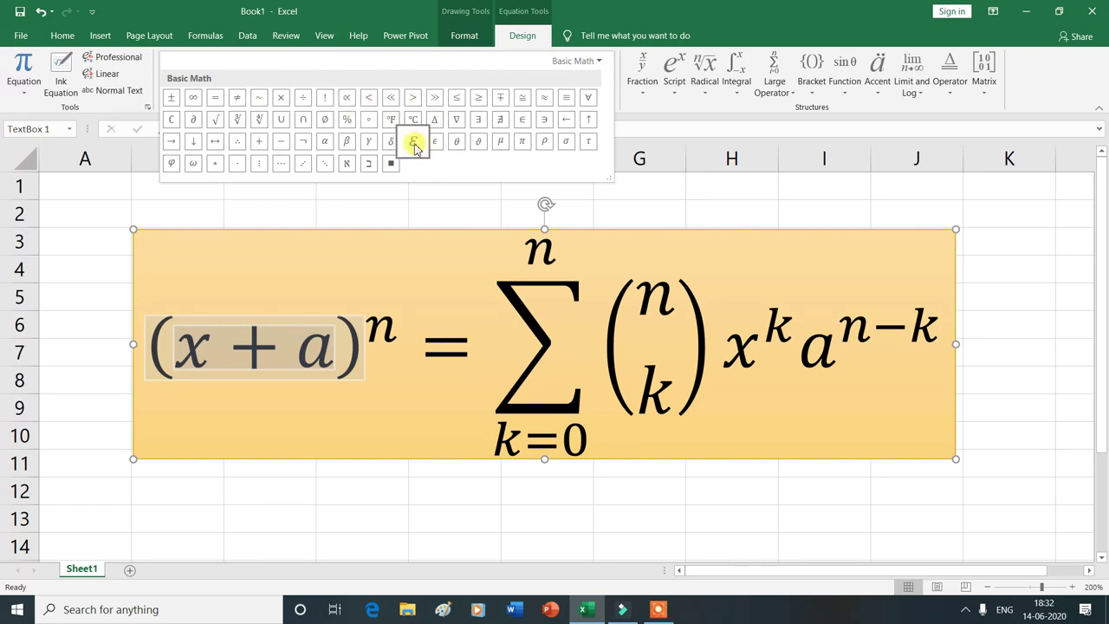
pyautogui.click(414, 143)
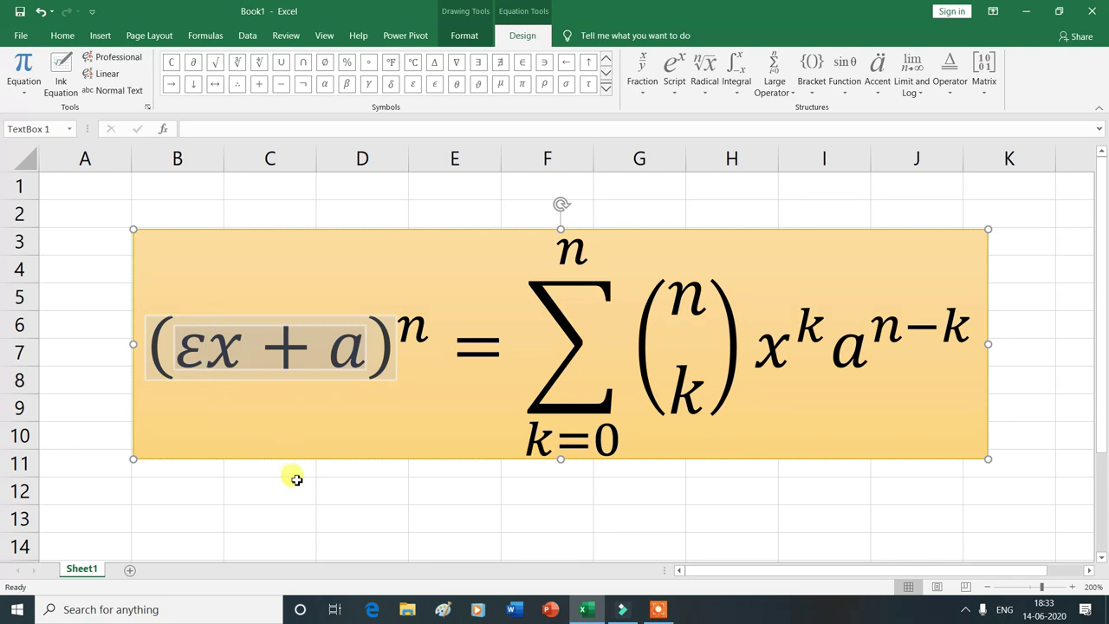
pyautogui.press('BackSpace')
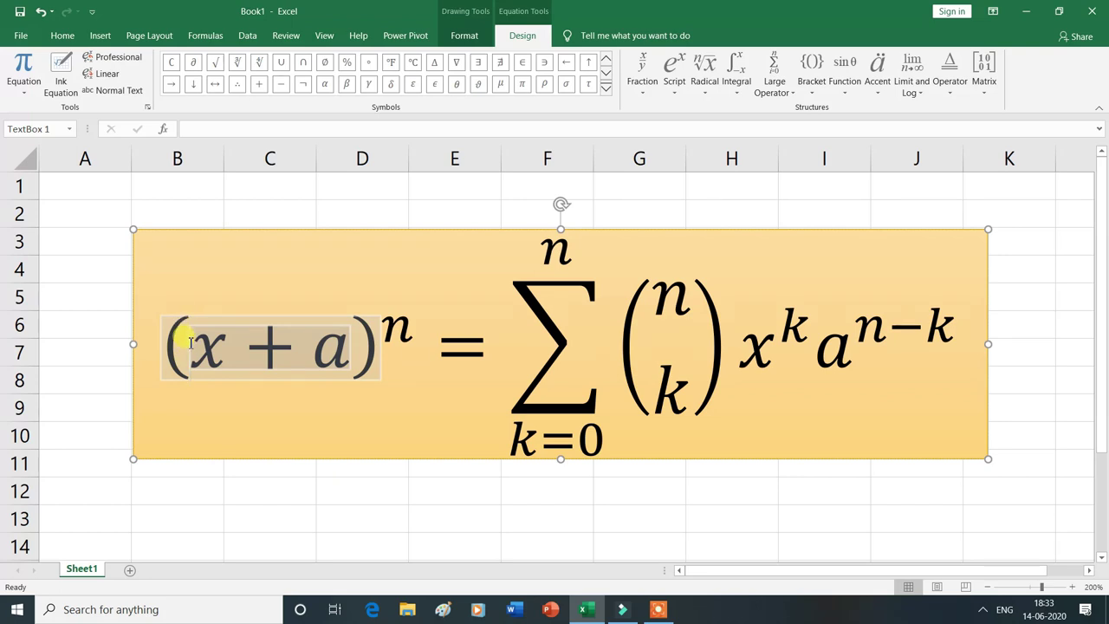
pyautogui.click(644, 98)
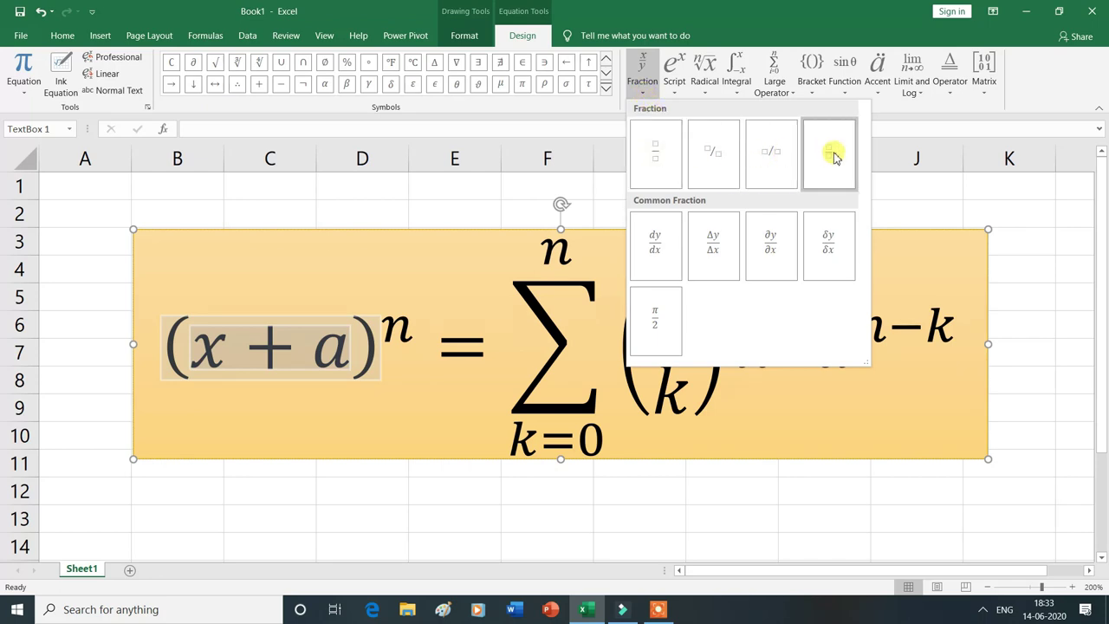
pyautogui.click(657, 157)
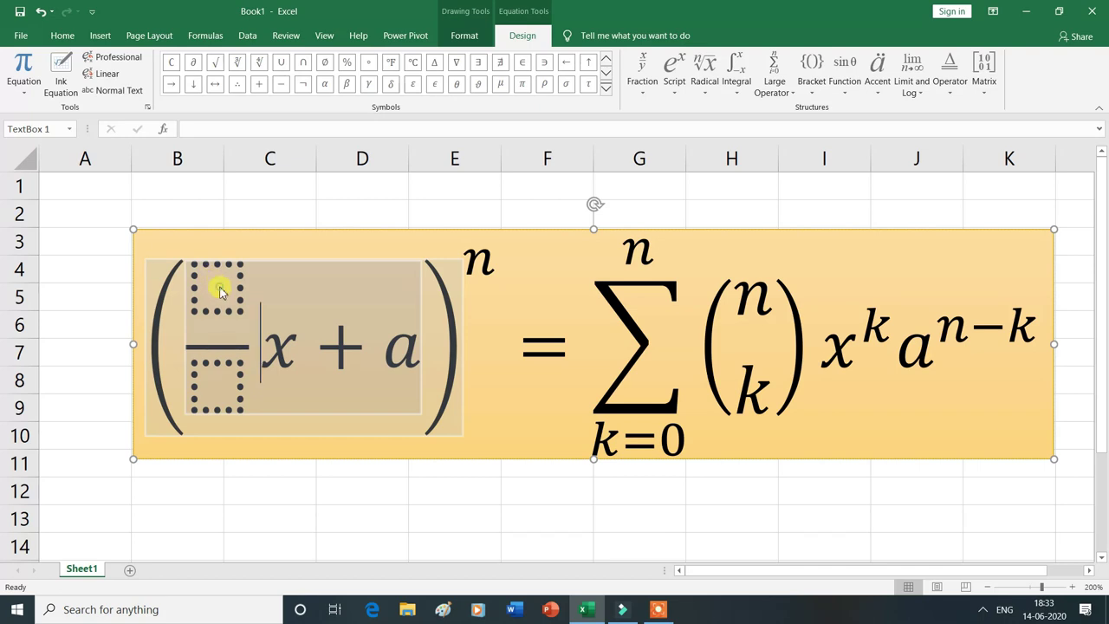
pyautogui.click(220, 290)
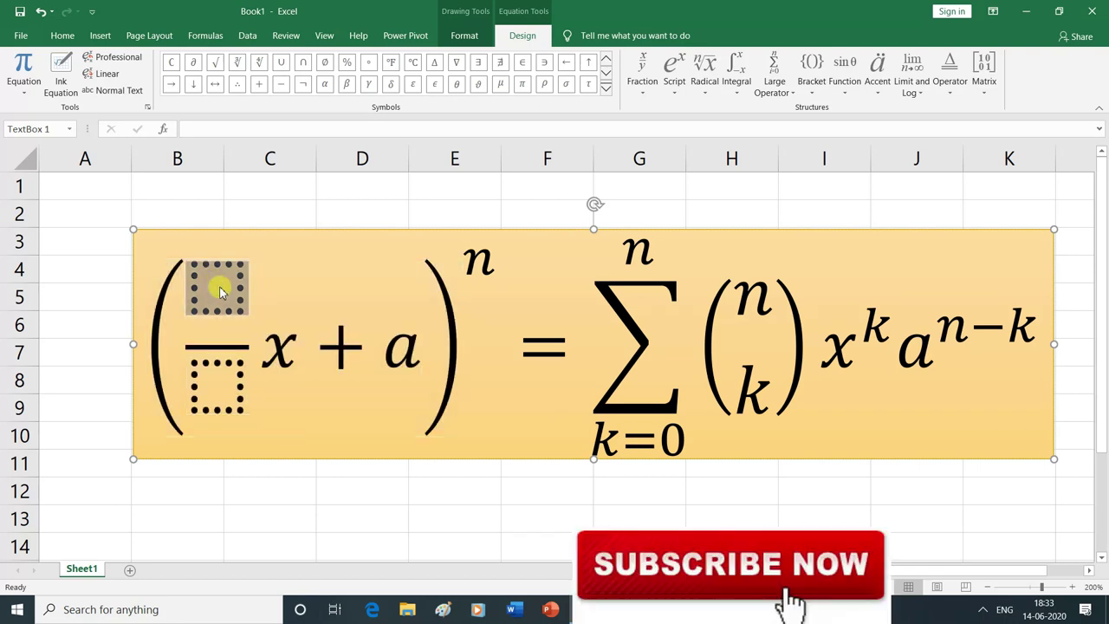
pyautogui.write('x')
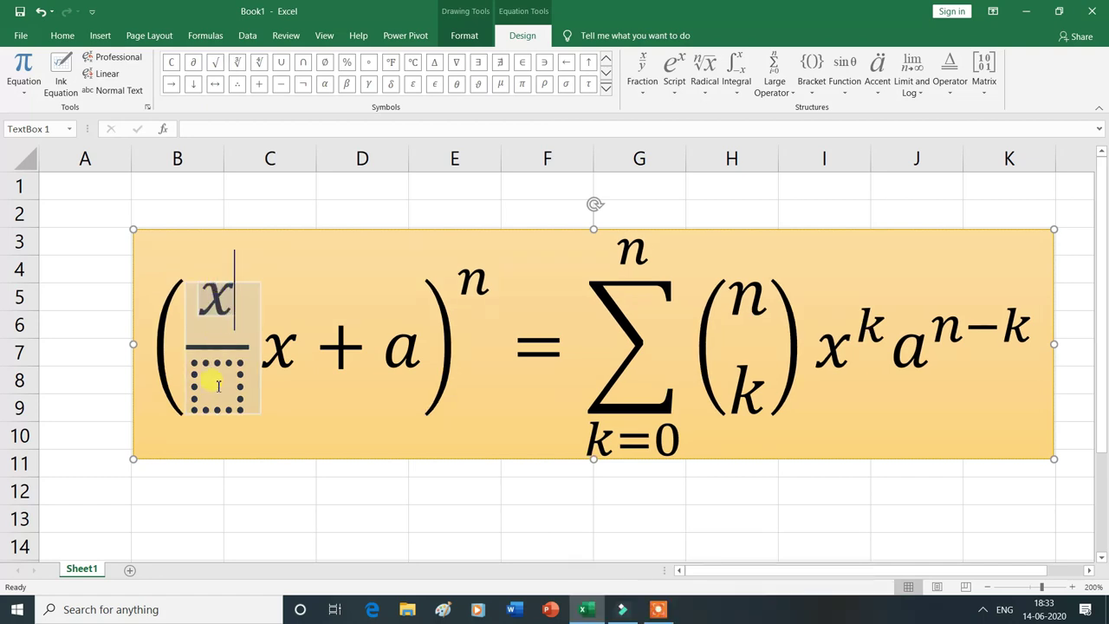
pyautogui.click(218, 385)
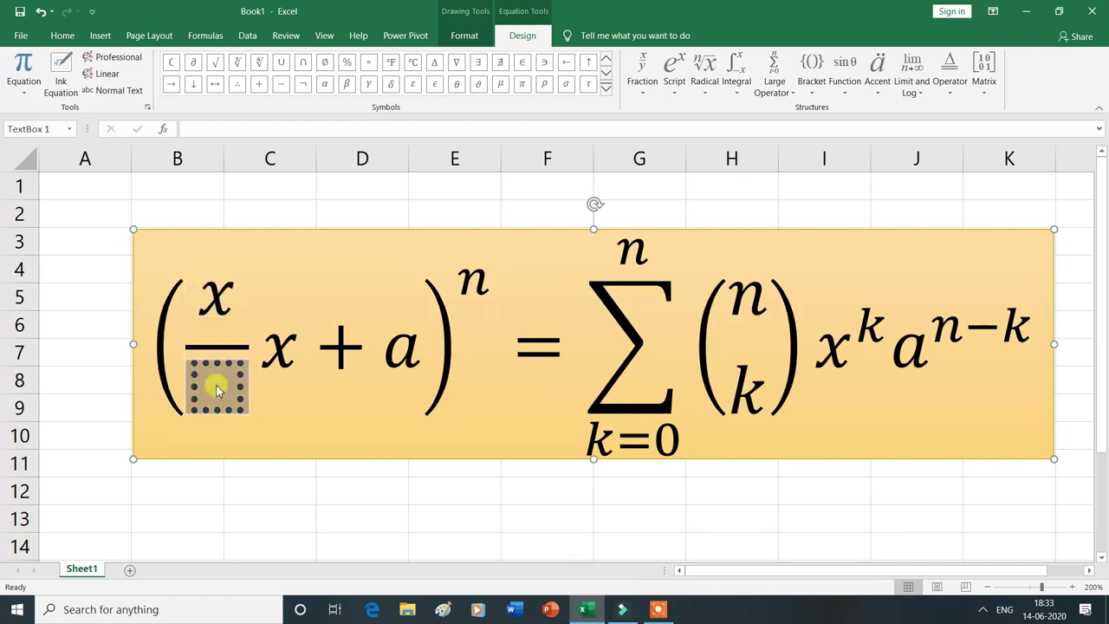
pyautogui.write('y')
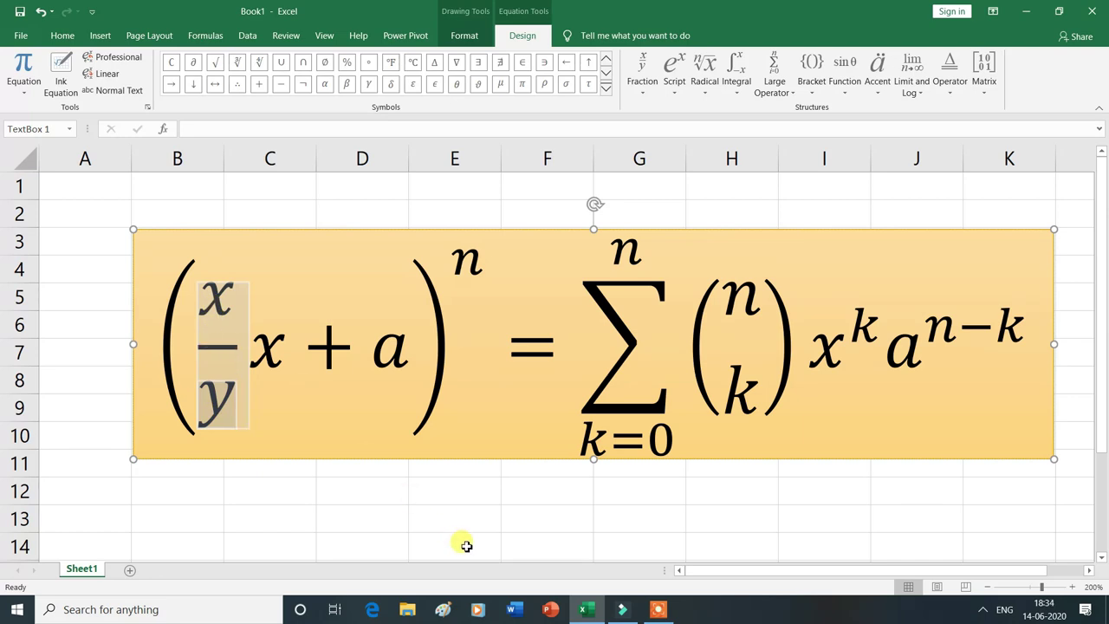
pyautogui.hotkey('ctrl', 'z')
pyautogui.hotkey('ctrl', 'z')
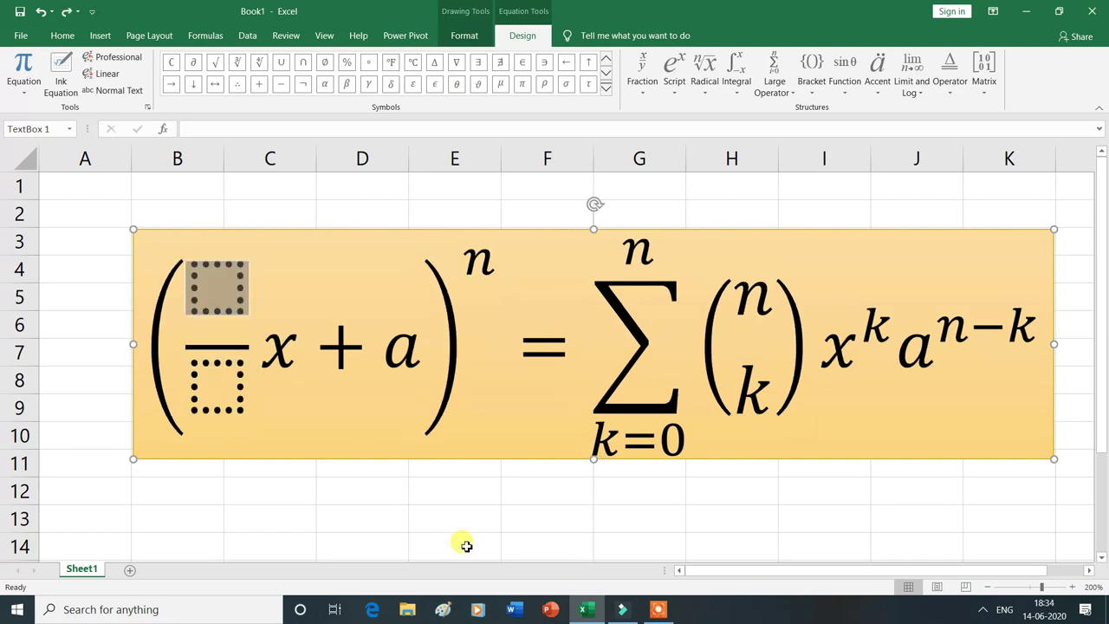
pyautogui.hotkey('ctrl', 'z')
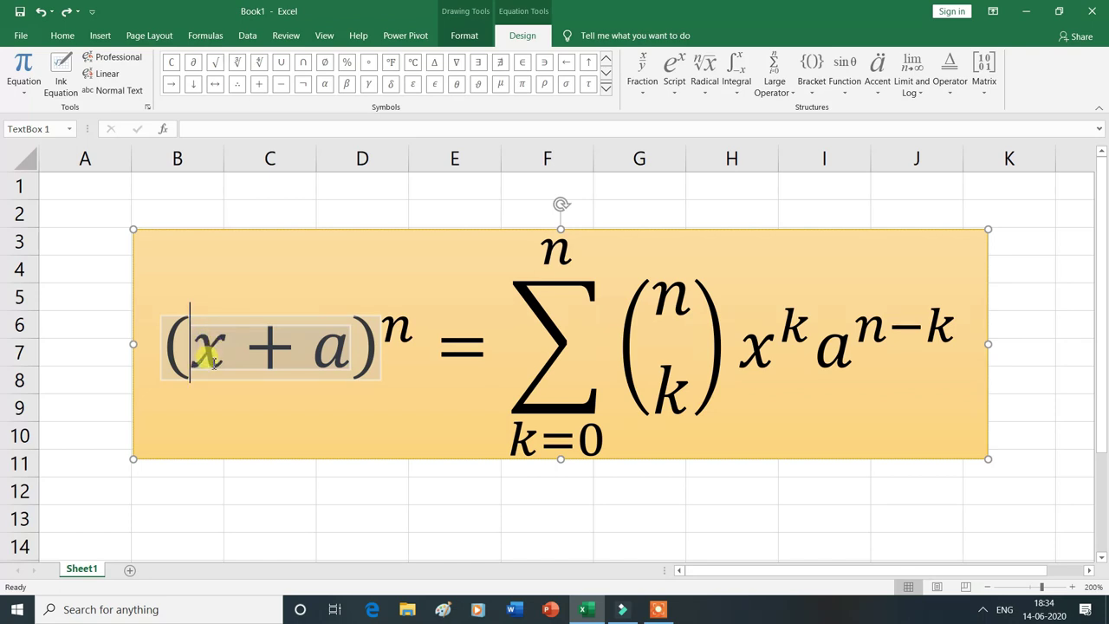
# Delete x from (x+a), insert x² from the Script common scripts, then delete it.
pyautogui.click(230, 357)
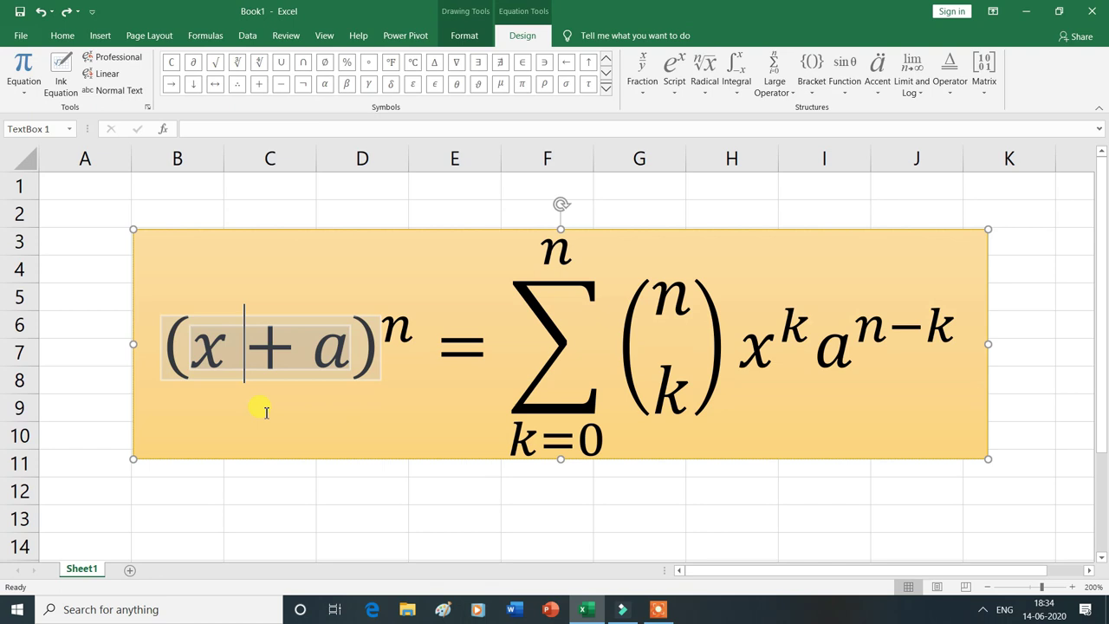
pyautogui.press('BackSpace')
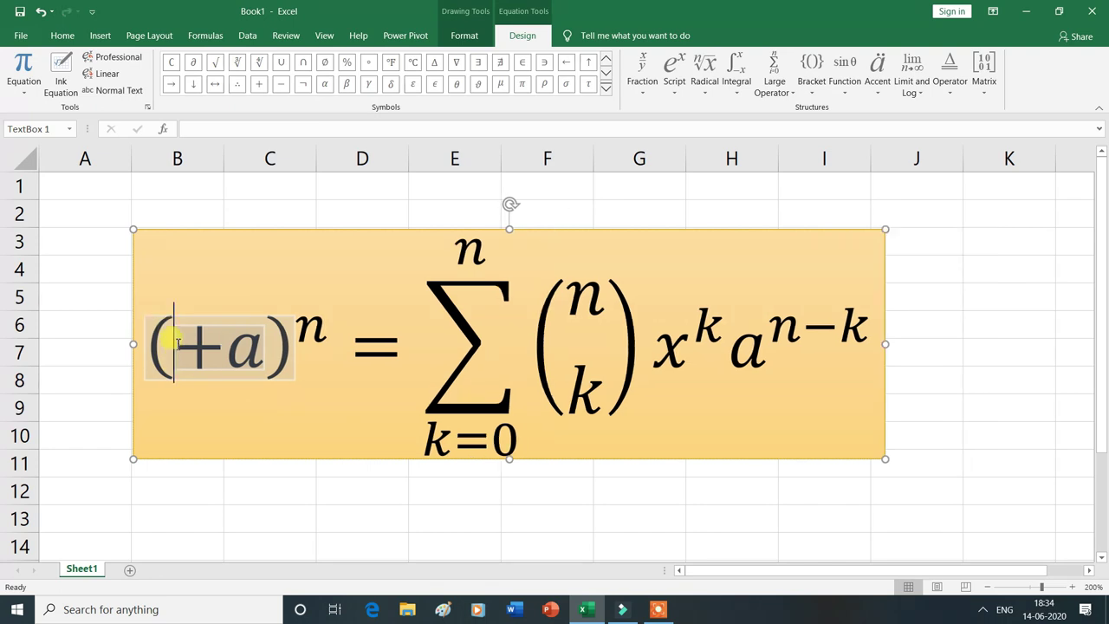
pyautogui.click(676, 97)
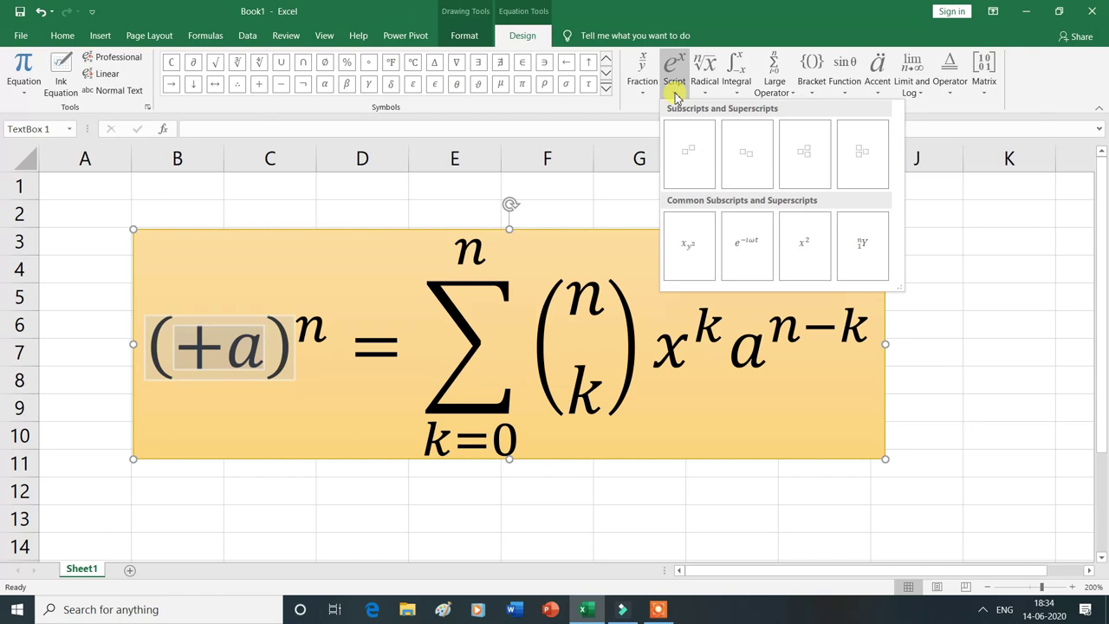
pyautogui.click(806, 251)
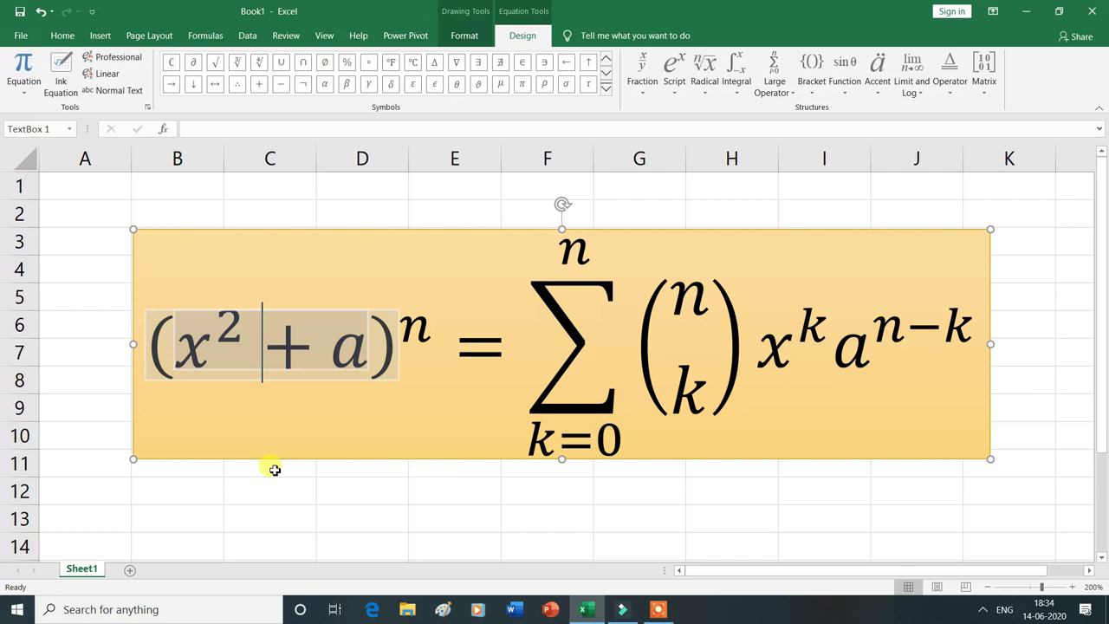
pyautogui.hotkey('shift', 'Left')
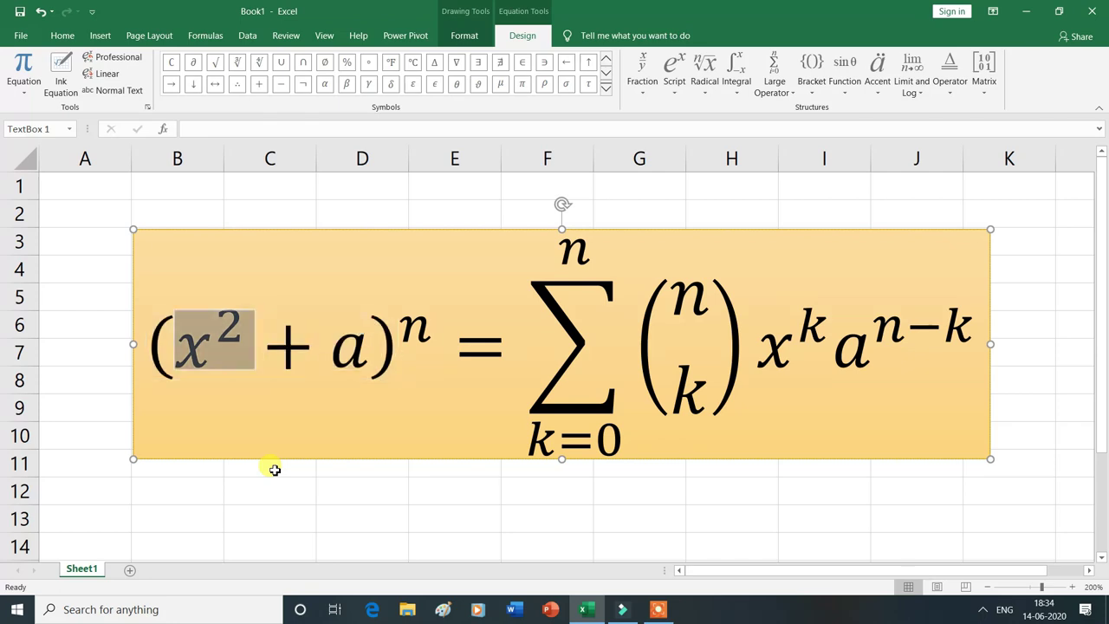
pyautogui.press('Delete')
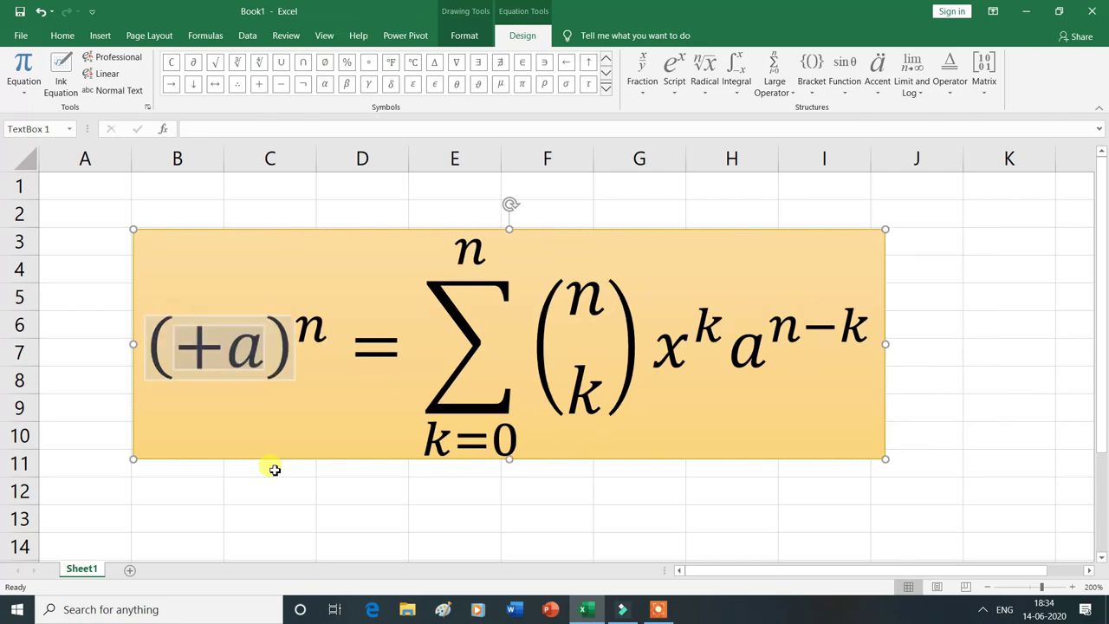
pyautogui.click(674, 91)
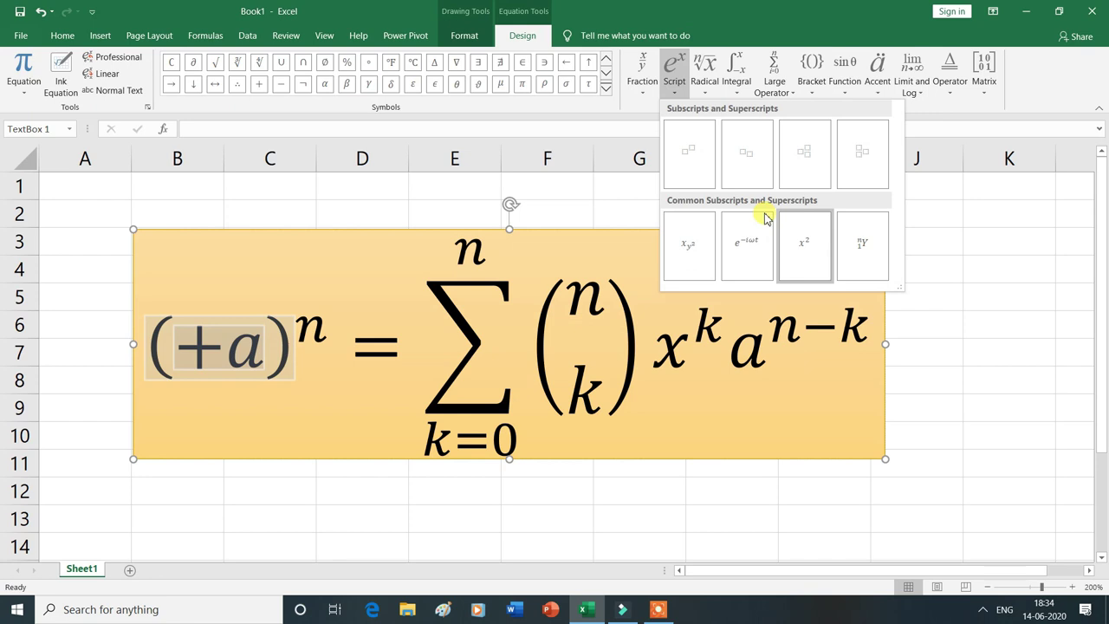
# Build a y² superscript term before +a, then remove it again.
pyautogui.click(691, 163)
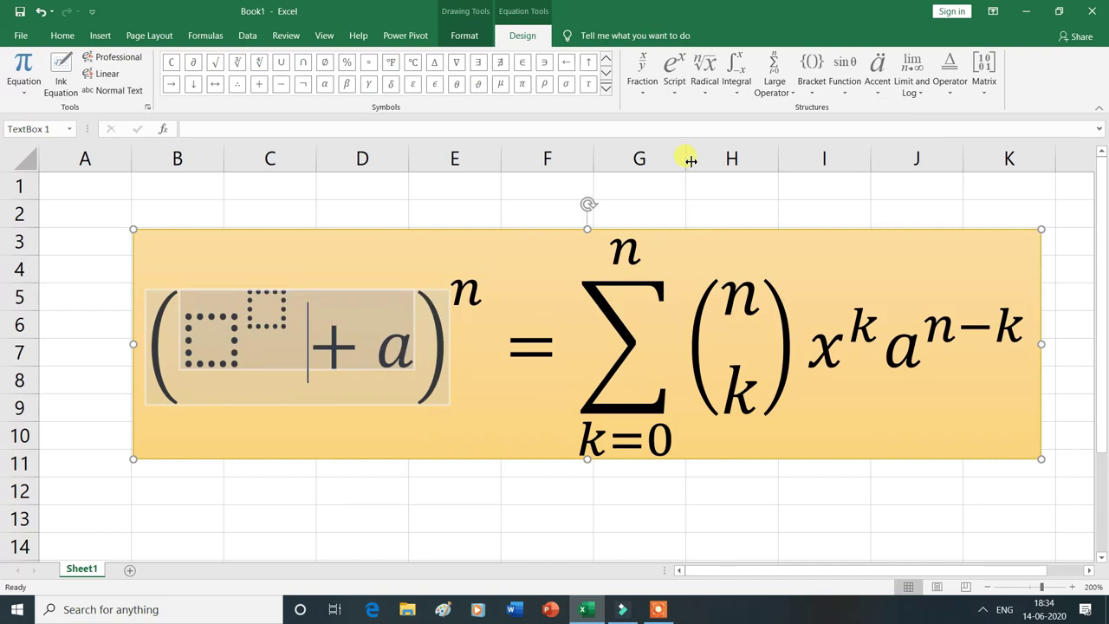
pyautogui.click(212, 344)
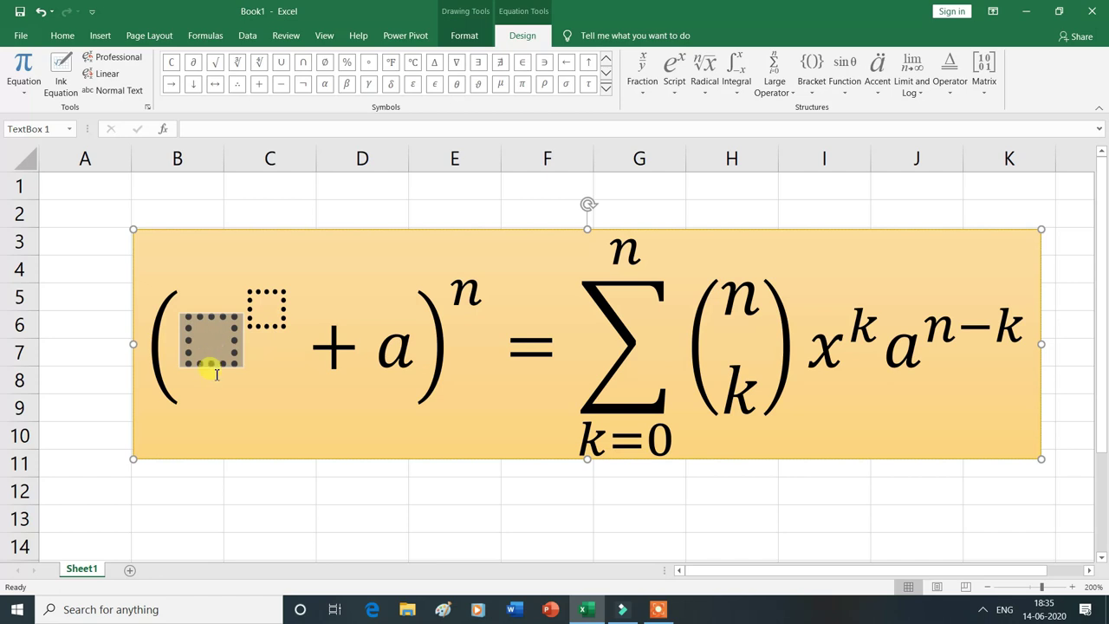
pyautogui.write('y')
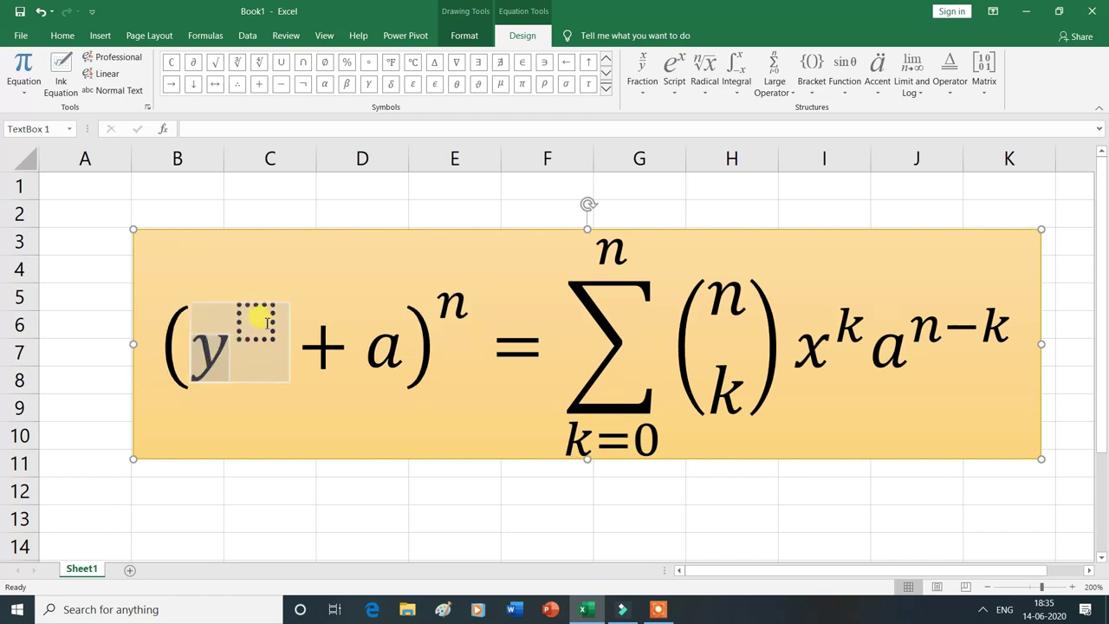
pyautogui.click(259, 320)
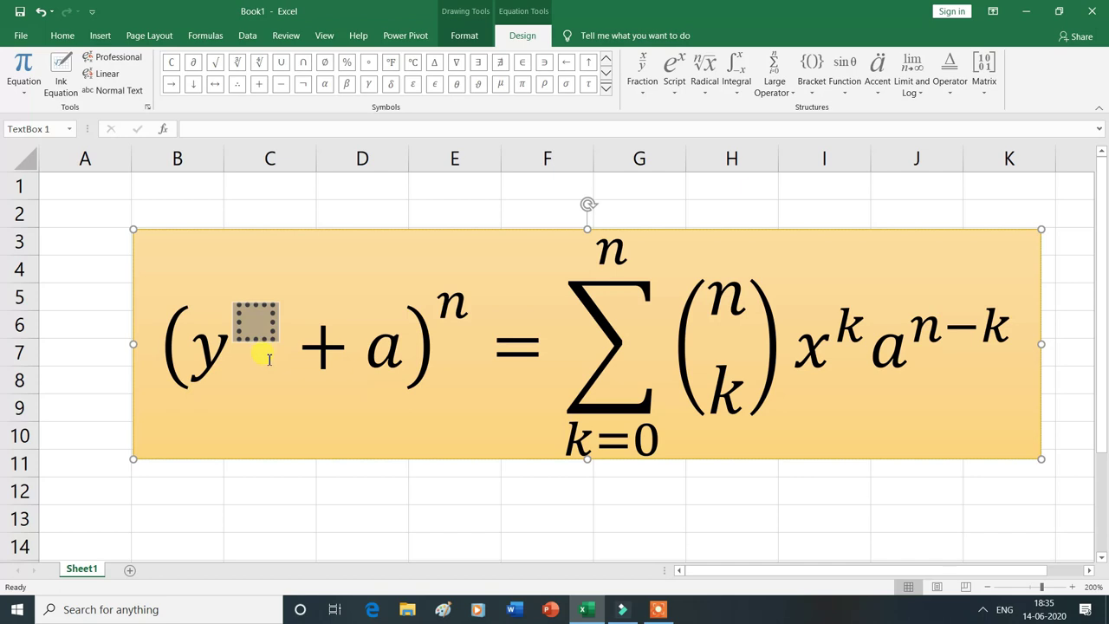
pyautogui.write('2')
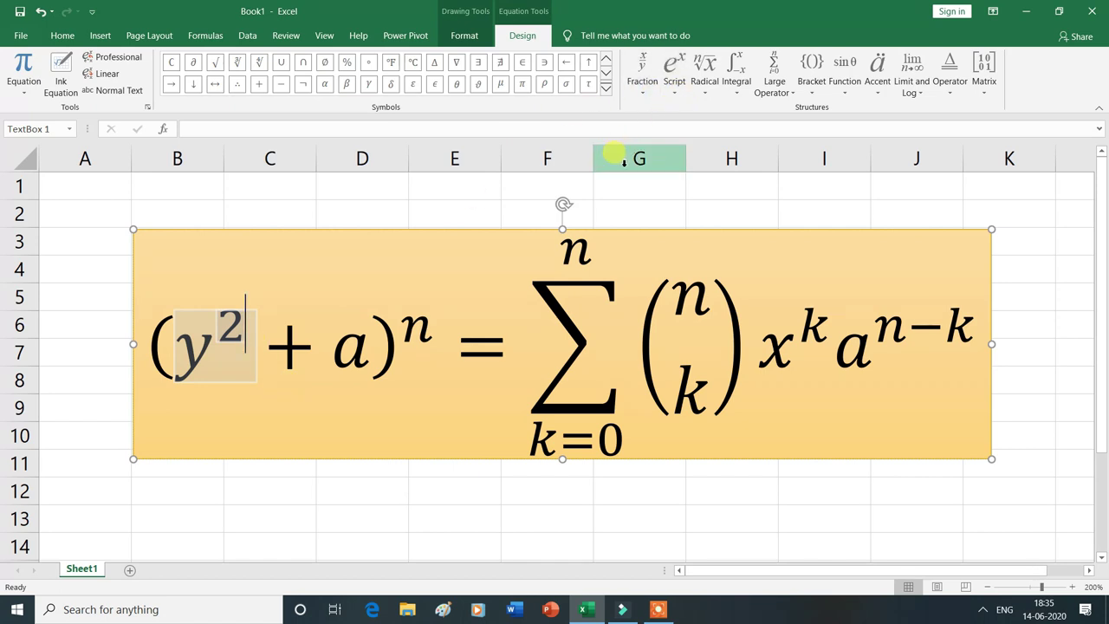
pyautogui.press('BackSpace')
pyautogui.press('BackSpace')
pyautogui.press('BackSpace')
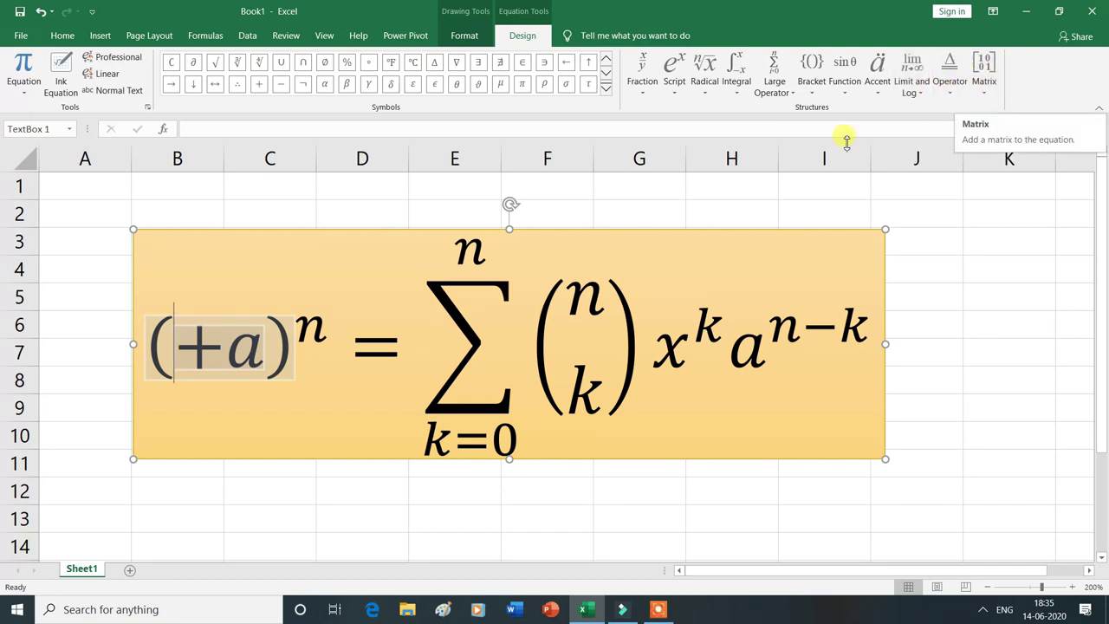
pyautogui.click(176, 338)
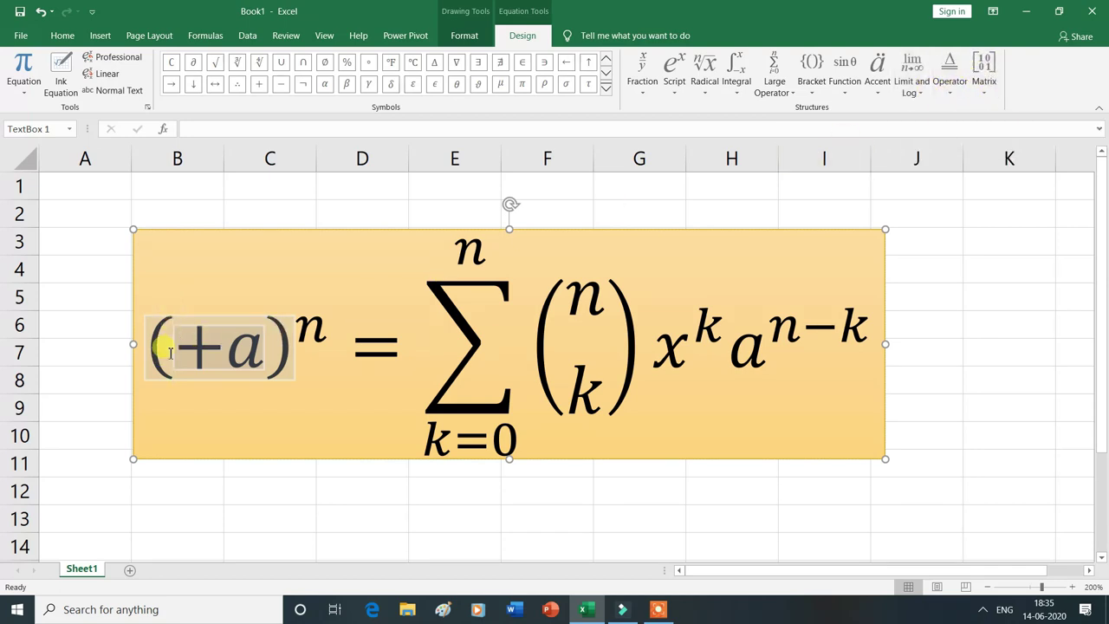
pyautogui.click(985, 93)
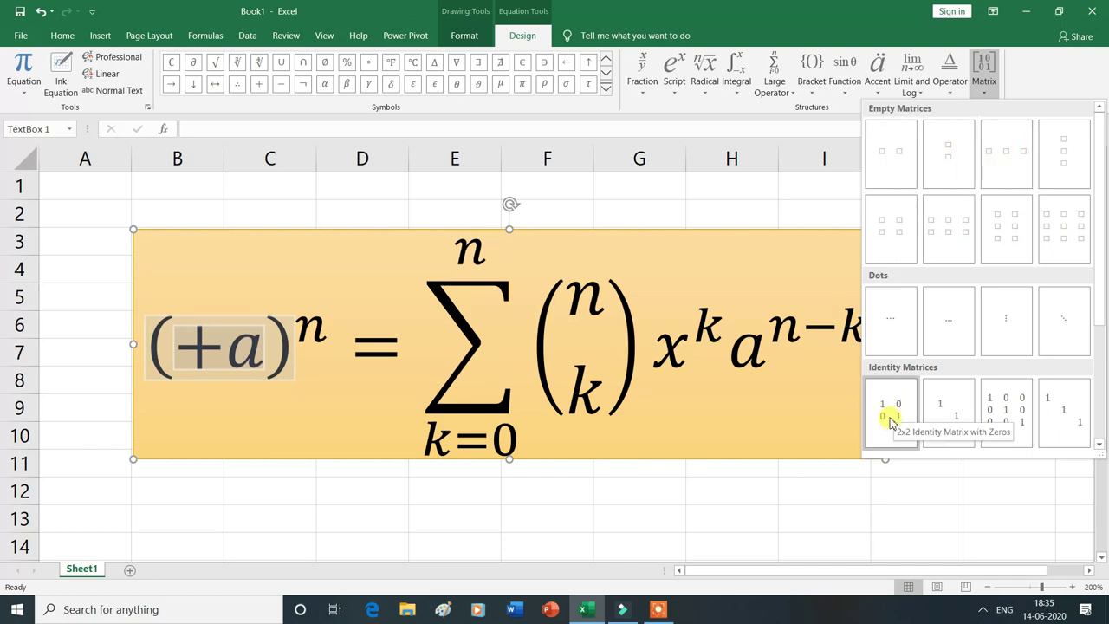
pyautogui.click(892, 422)
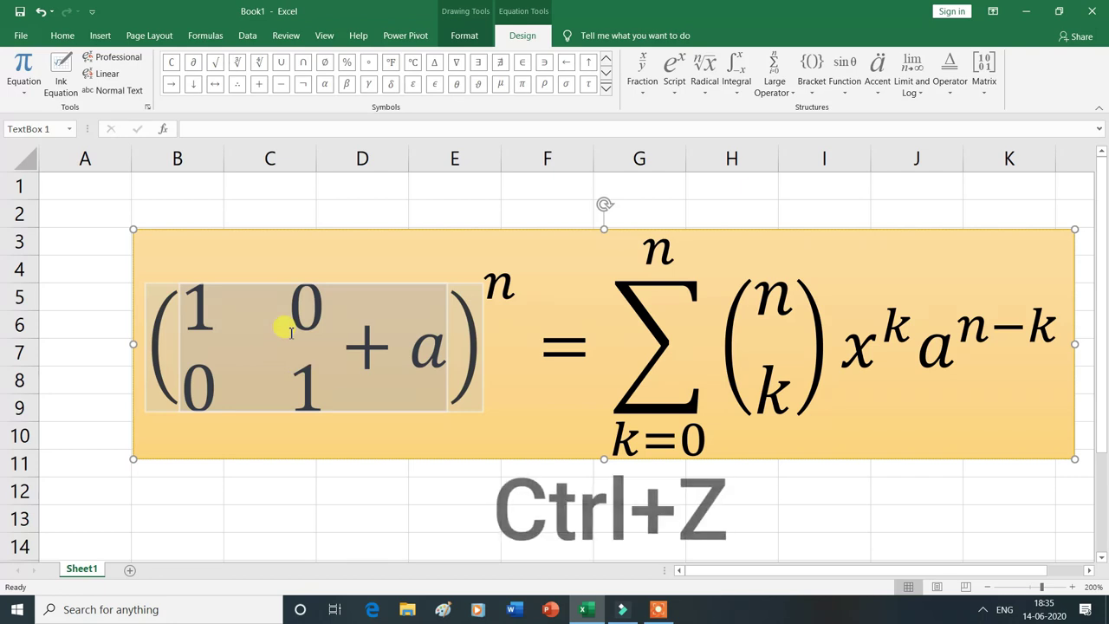
pyautogui.hotkey('ctrl', 'z')
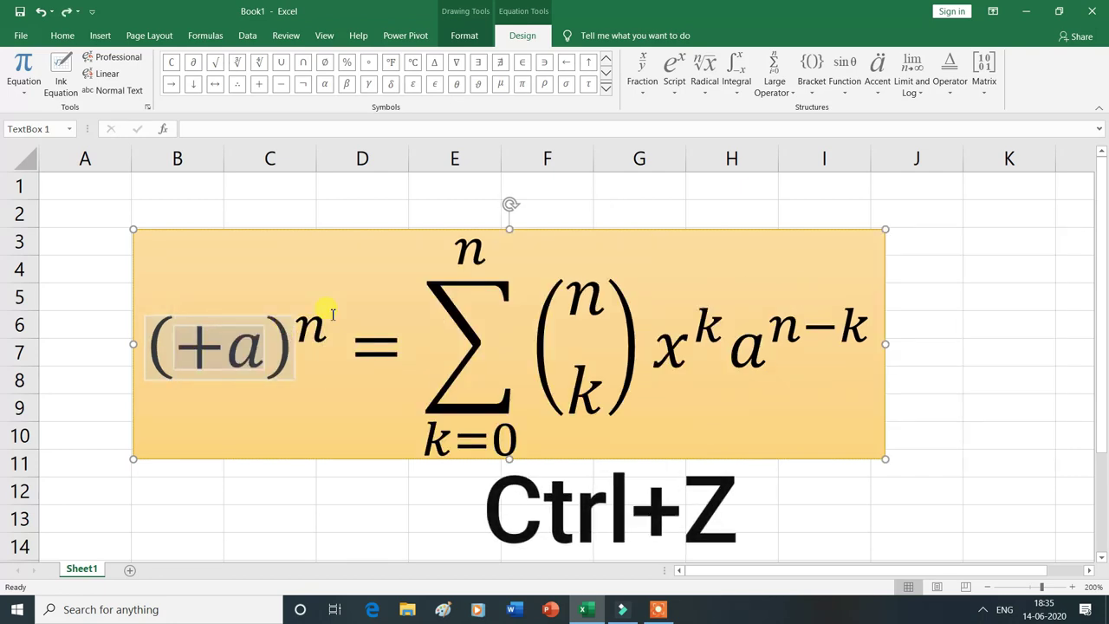
pyautogui.click(985, 98)
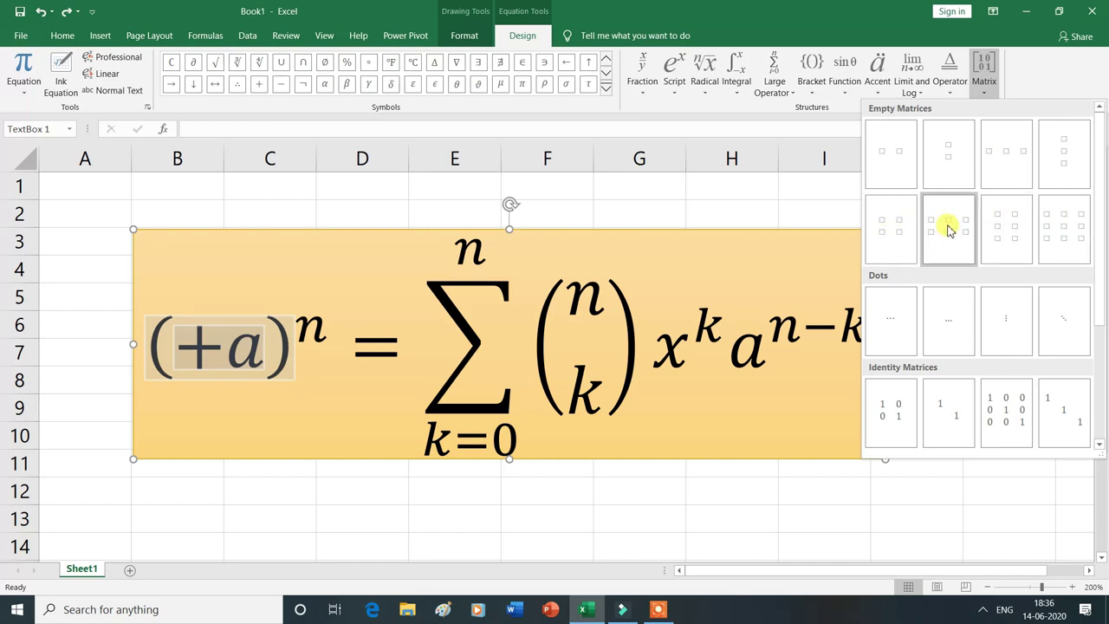
pyautogui.click(888, 225)
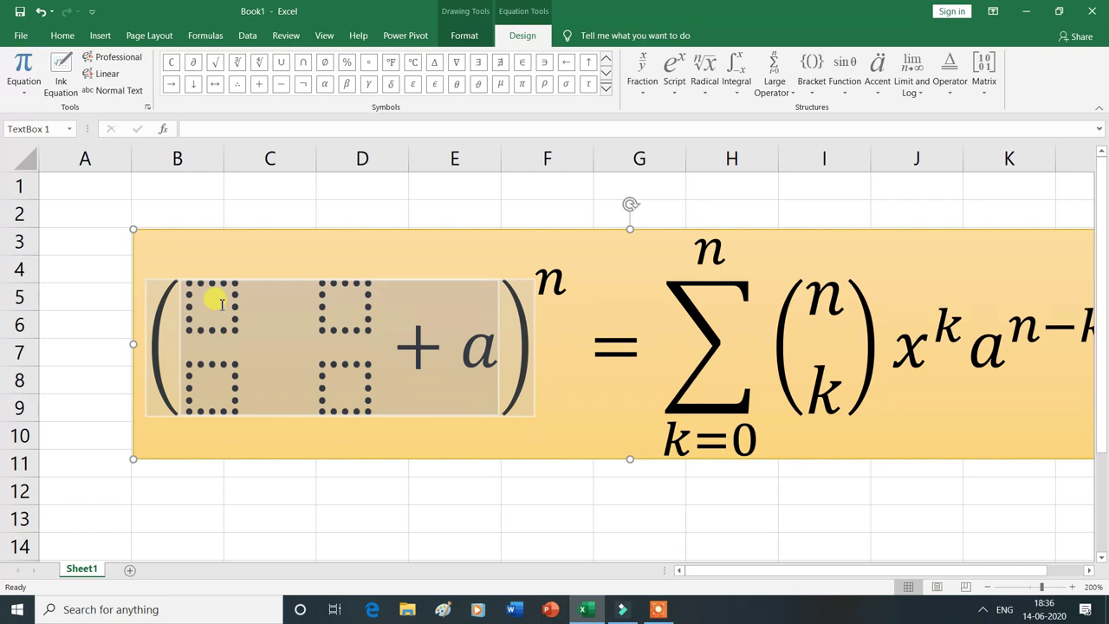
pyautogui.click(222, 305)
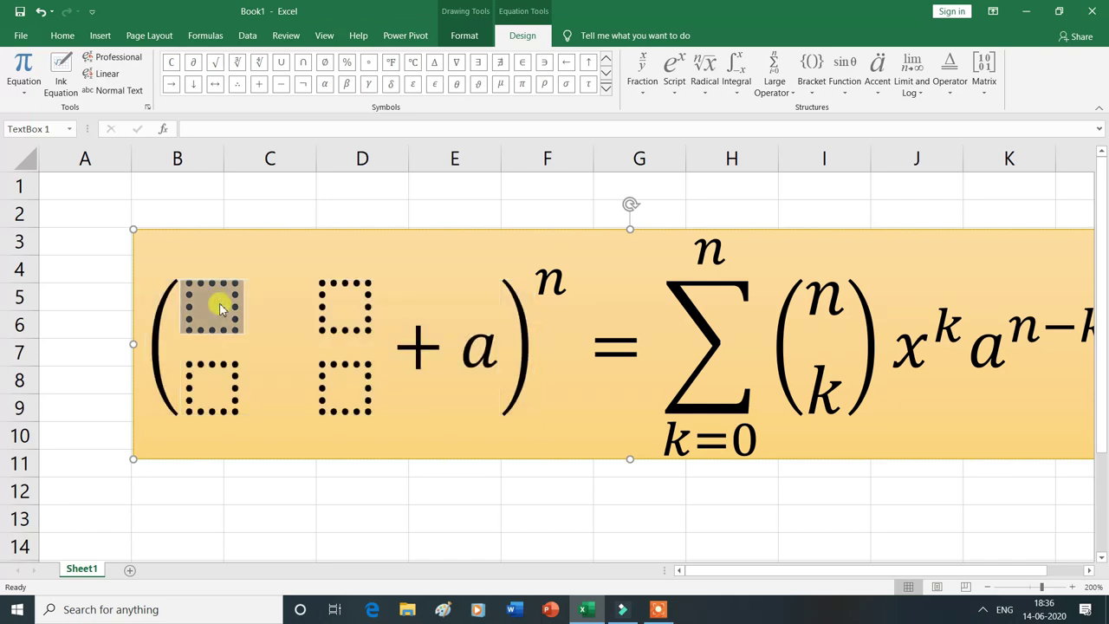
pyautogui.write('2')
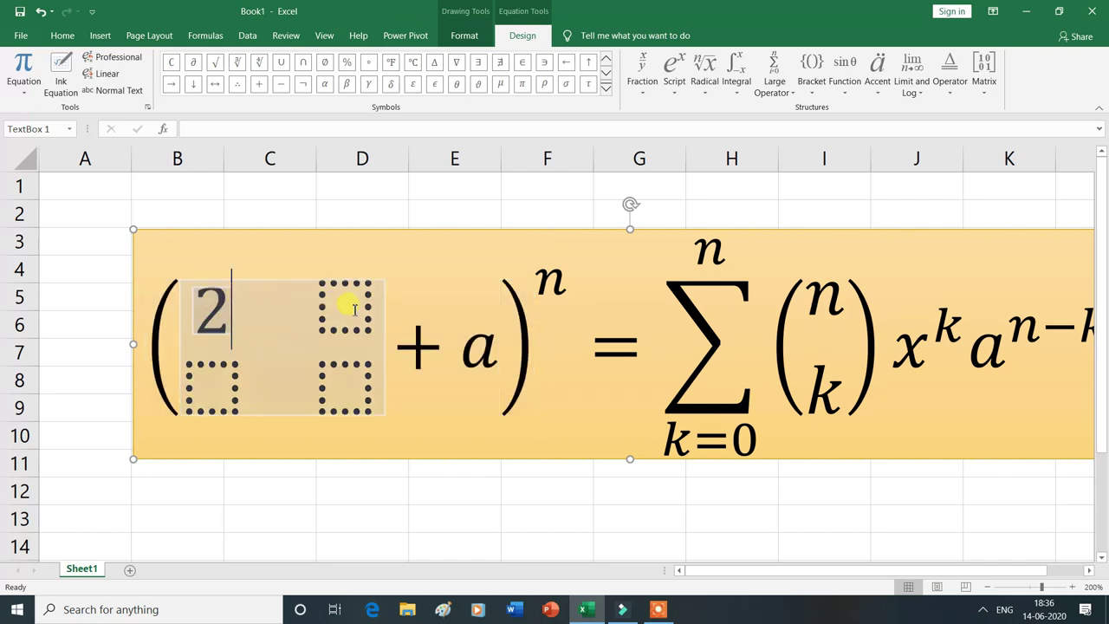
pyautogui.click(358, 311)
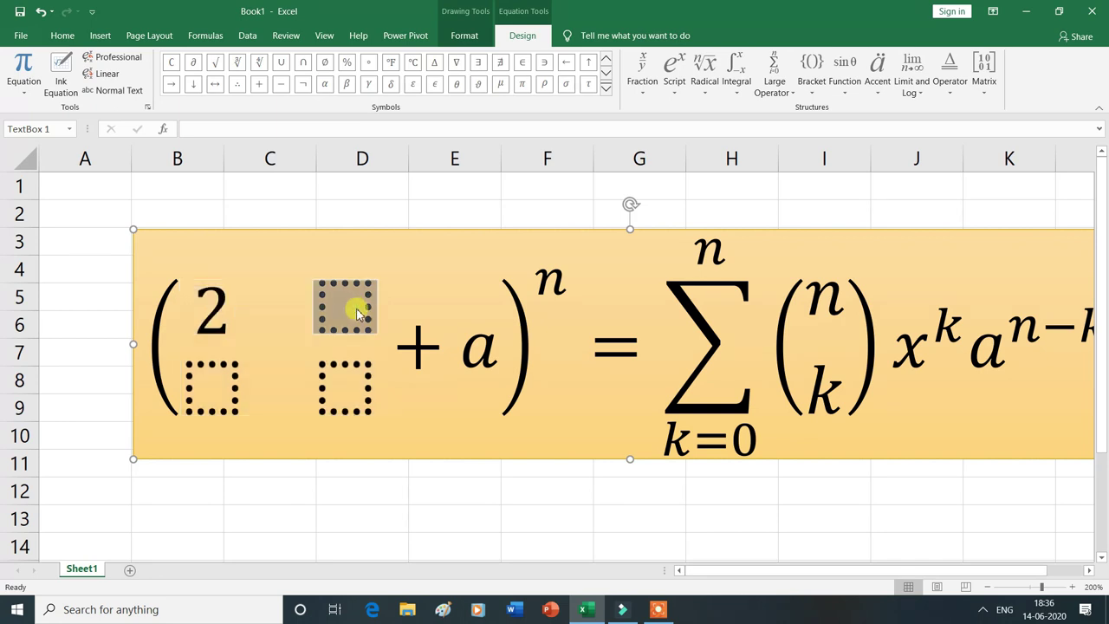
pyautogui.write('5')
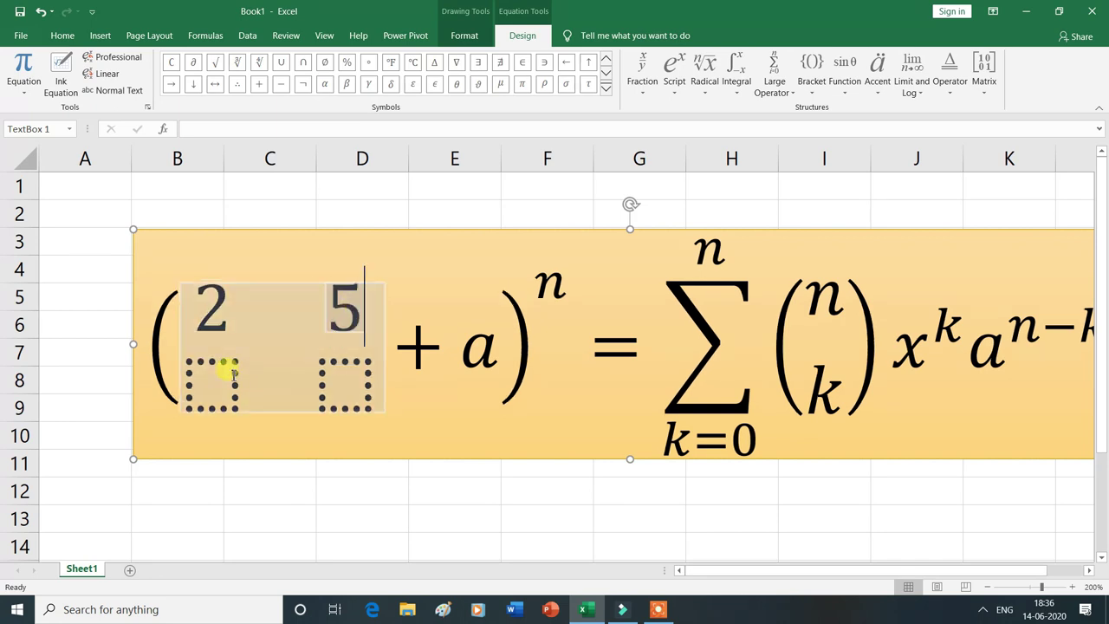
pyautogui.click(232, 379)
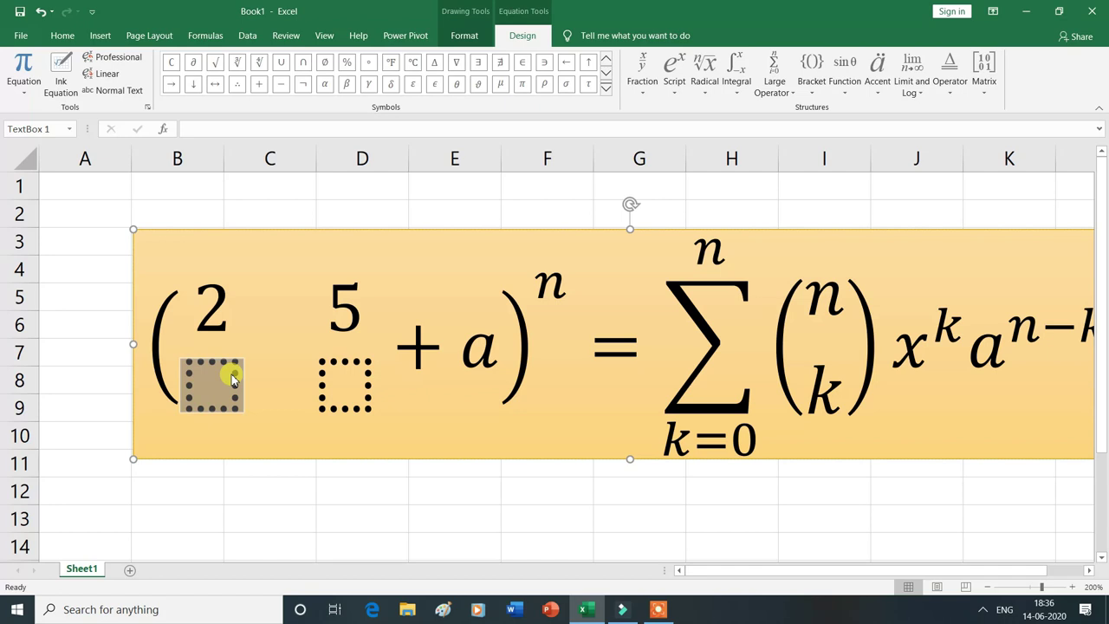
pyautogui.write('8')
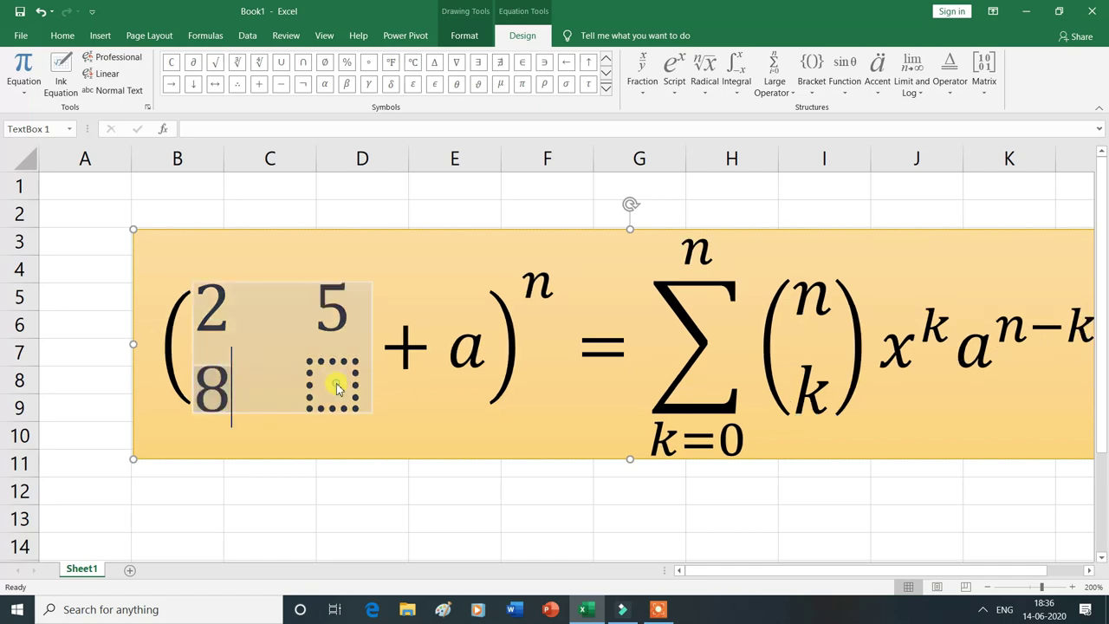
pyautogui.click(337, 387)
pyautogui.write('4')
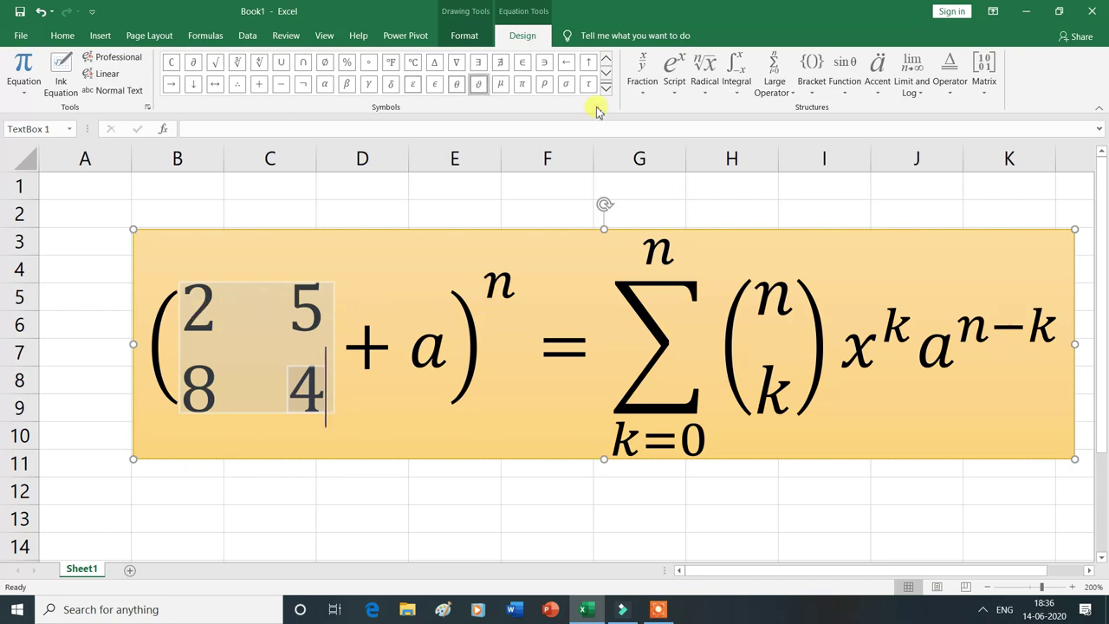
pyautogui.hotkey('ctrl', 'z')
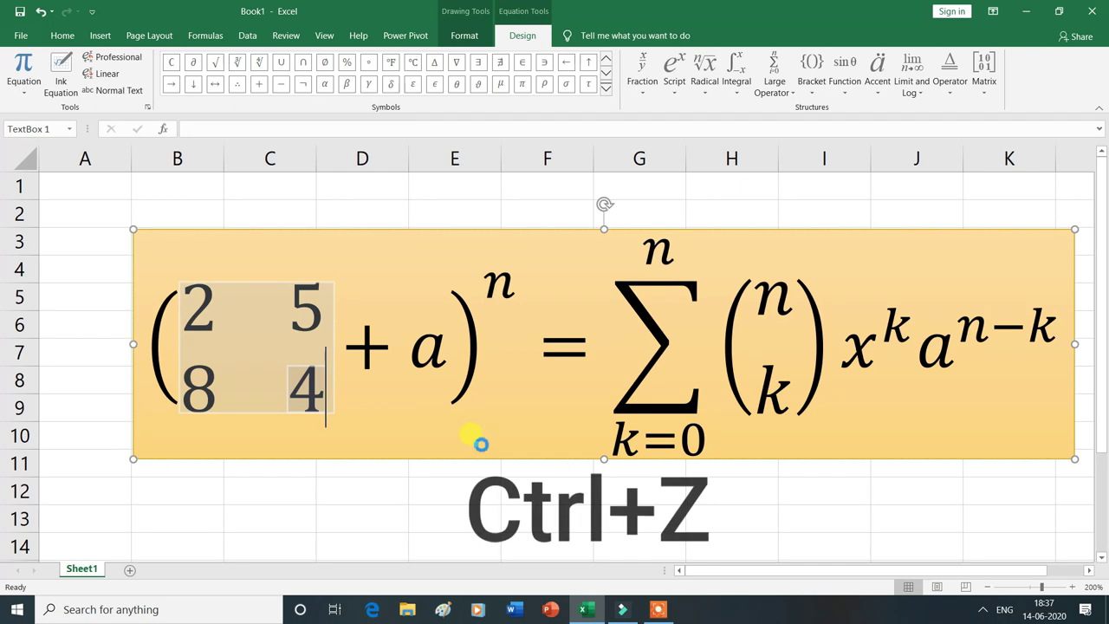
pyautogui.hotkey('ctrl', 'z')
pyautogui.hotkey('ctrl', 'z')
pyautogui.hotkey('ctrl', 'z')
pyautogui.hotkey('ctrl', 'z')
pyautogui.hotkey('ctrl', 'z')
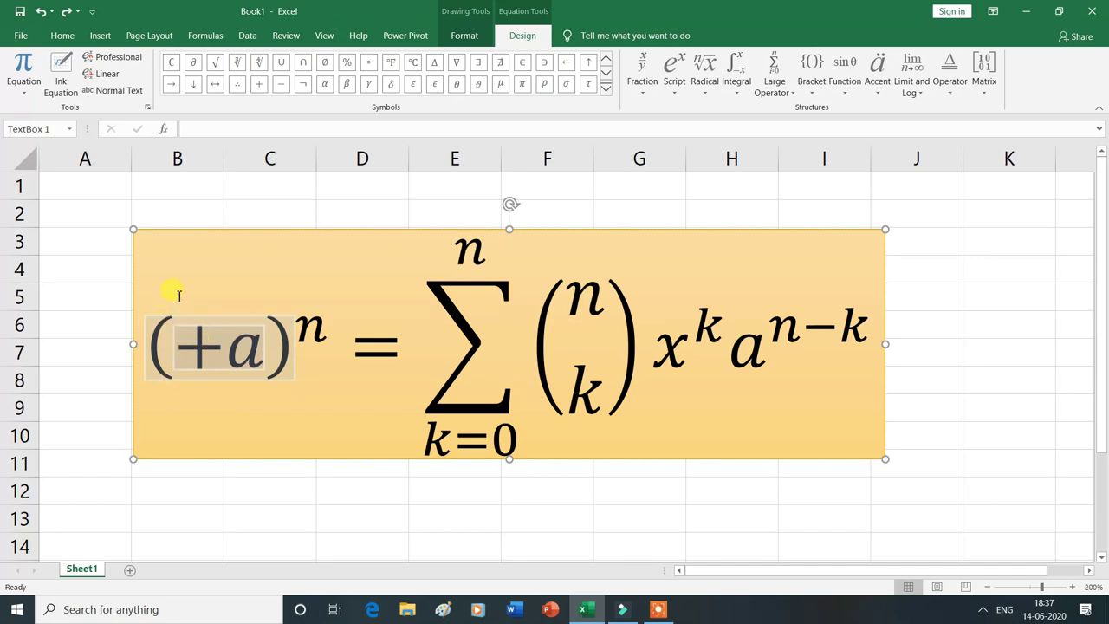
# Open the Symbol dialog and set its font to Arial.
pyautogui.click(98, 36)
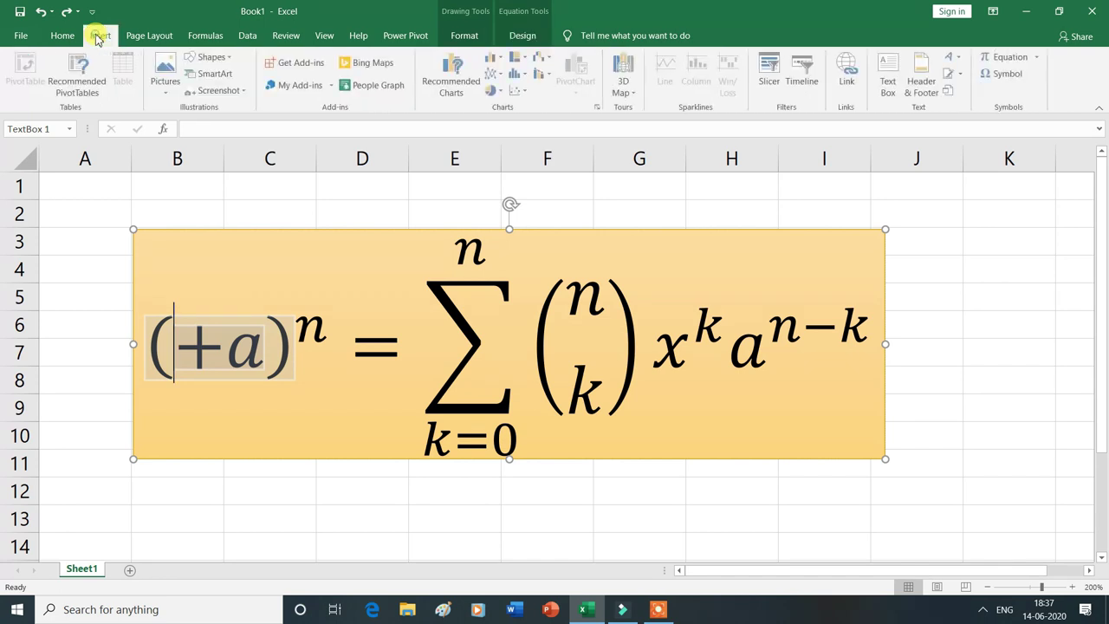
pyautogui.click(1005, 75)
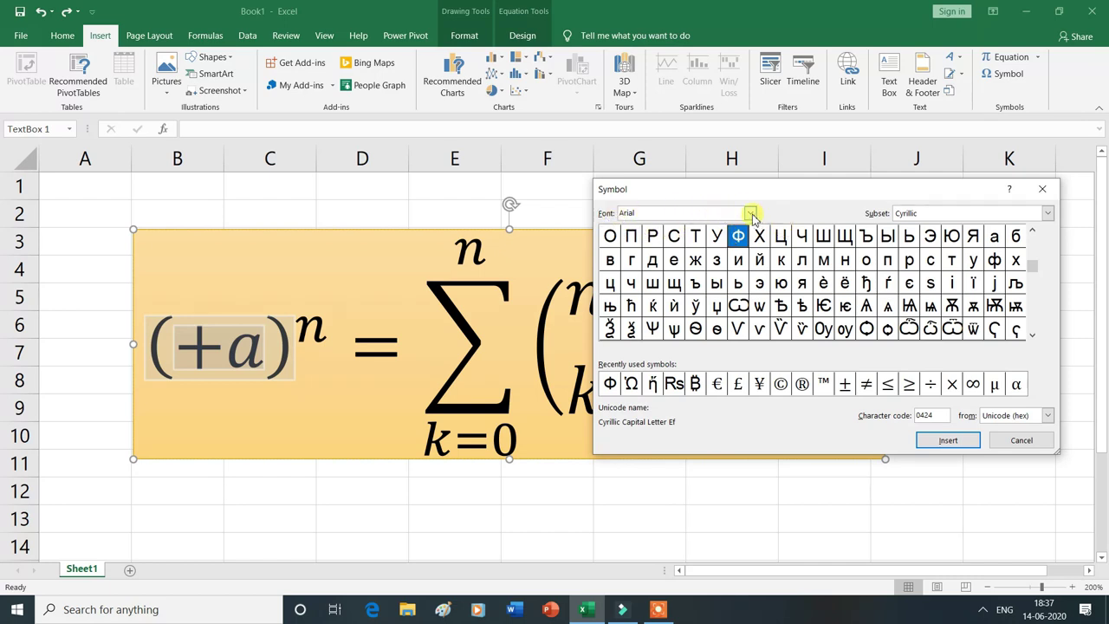
pyautogui.click(750, 215)
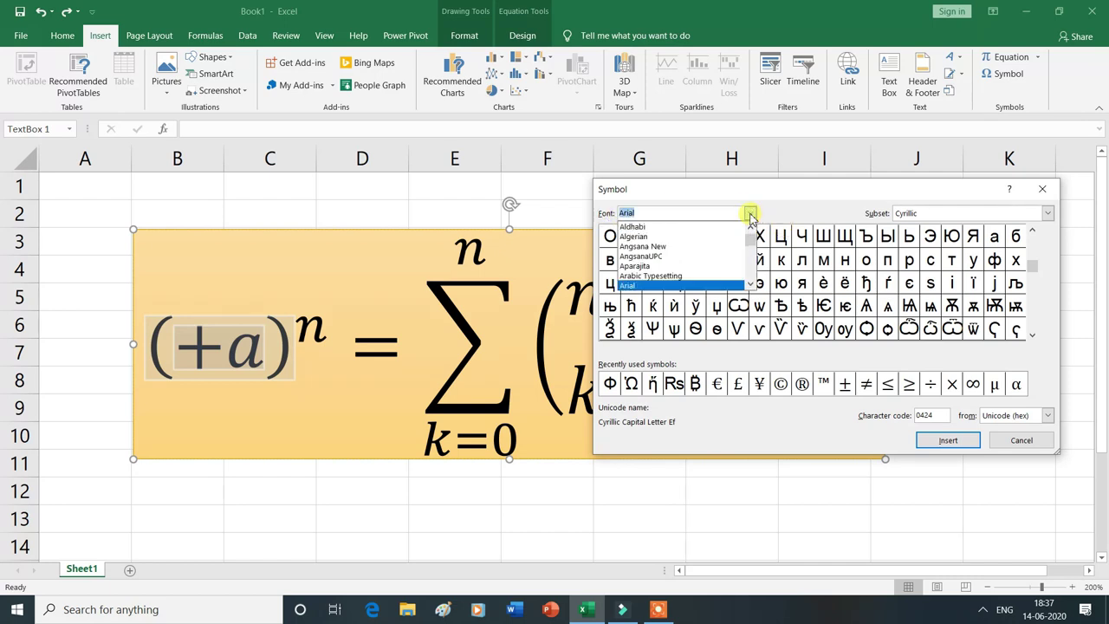
pyautogui.click(750, 278)
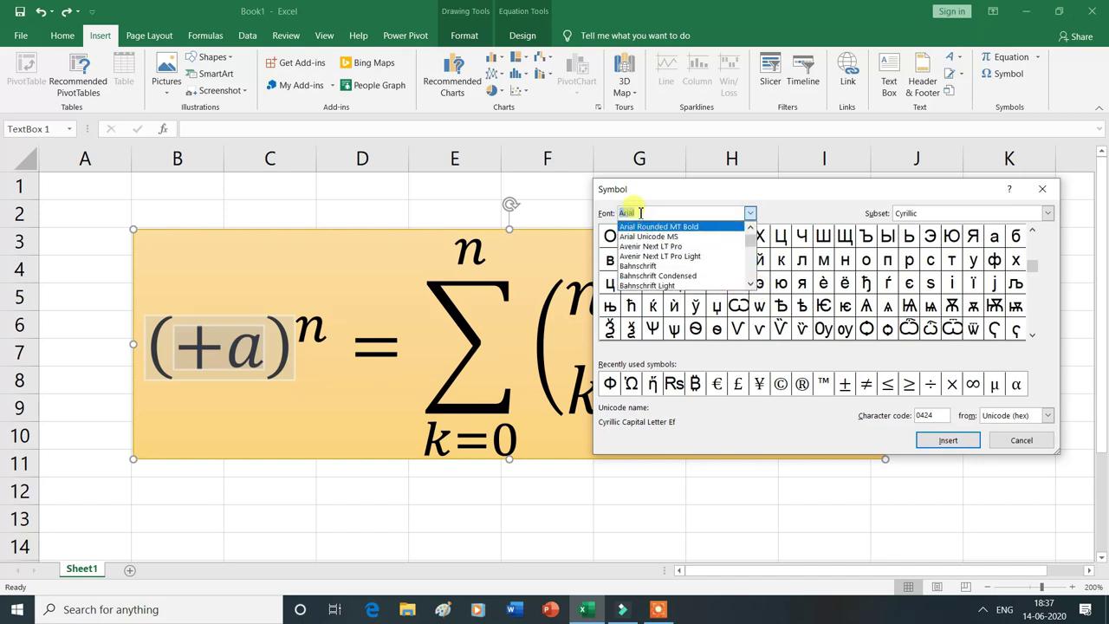
pyautogui.press('Return')
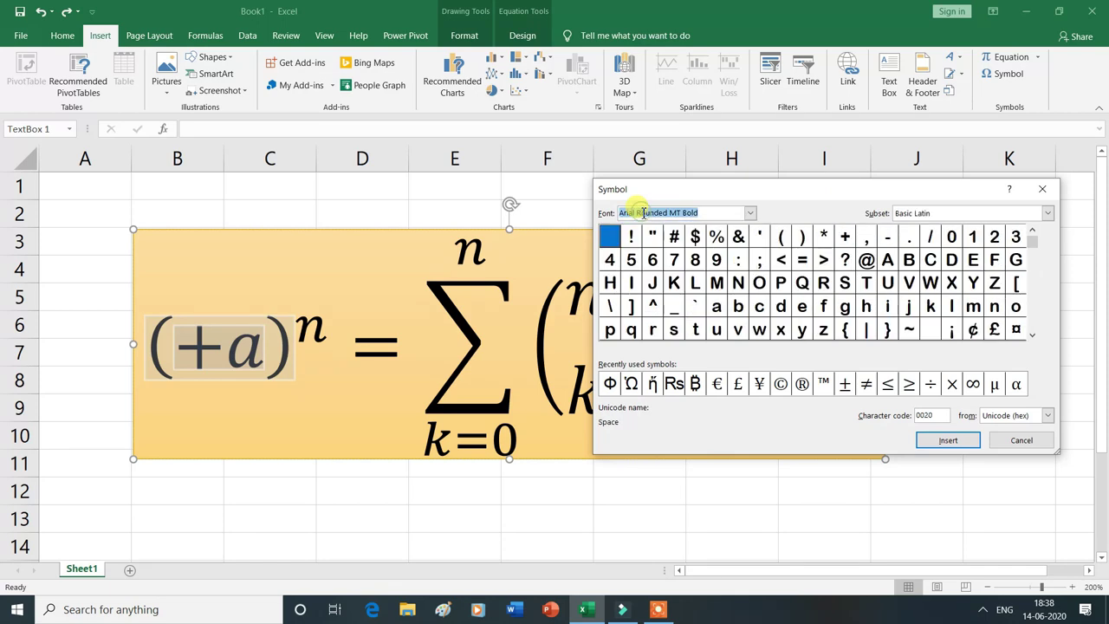
pyautogui.write('Arial')
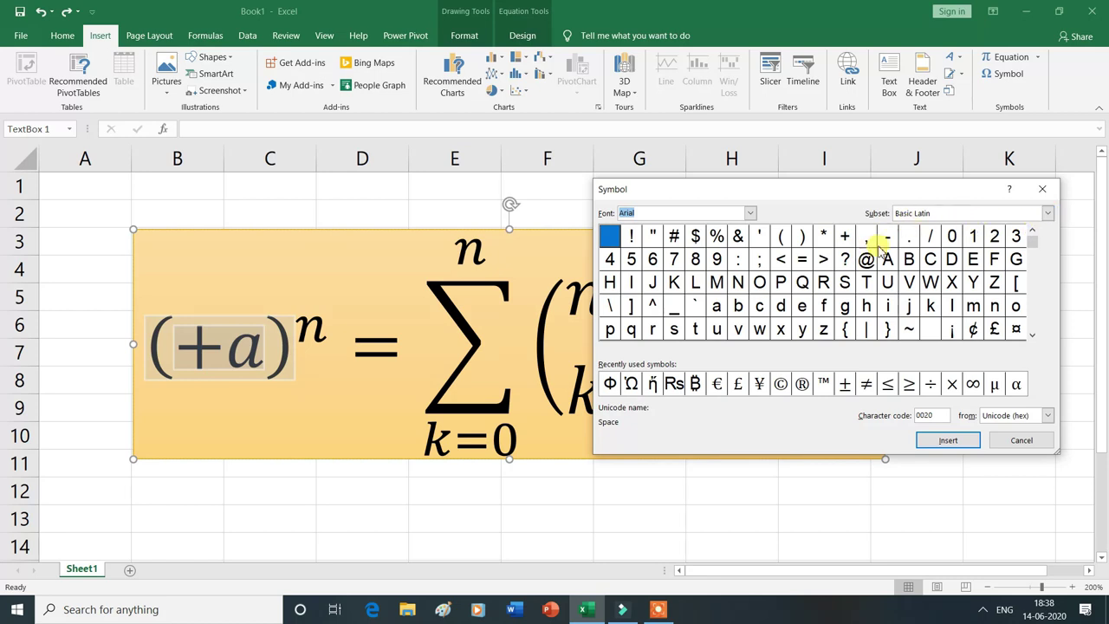
# Choose the Cyrillic Supplement subset and insert Ԥ (code 0524) before +a.
pyautogui.click(1047, 214)
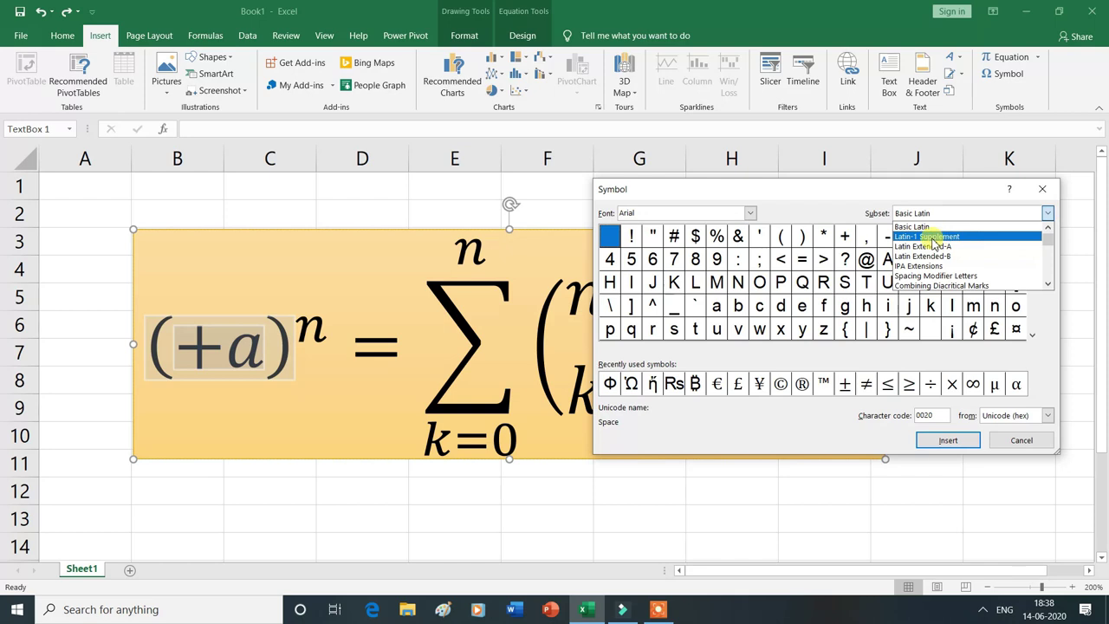
pyautogui.scroll(-1, 933, 242)
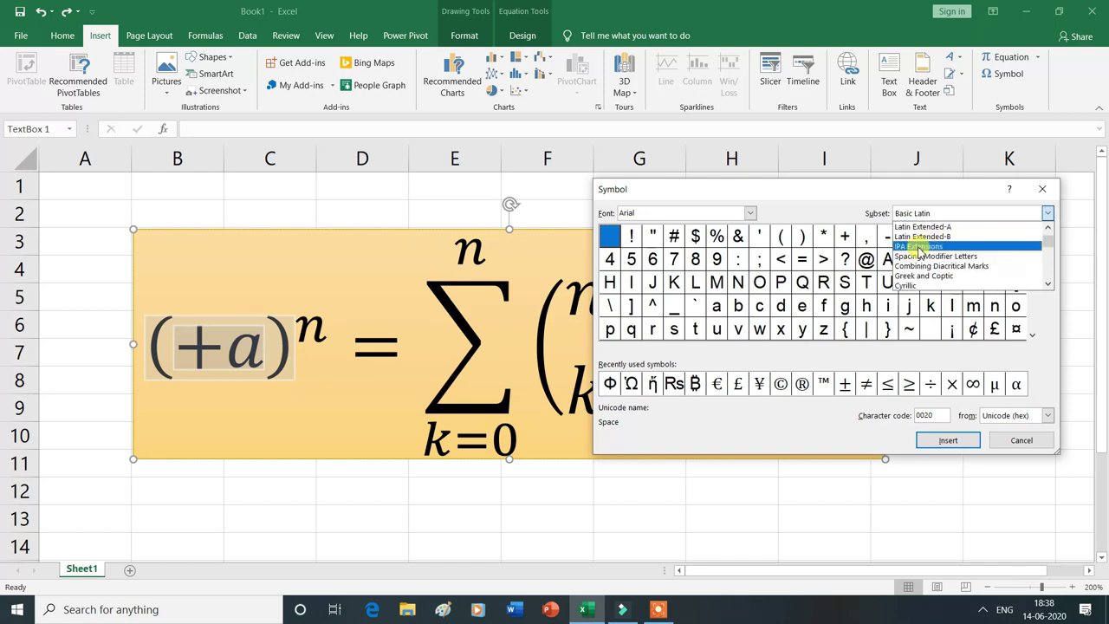
pyautogui.click(925, 246)
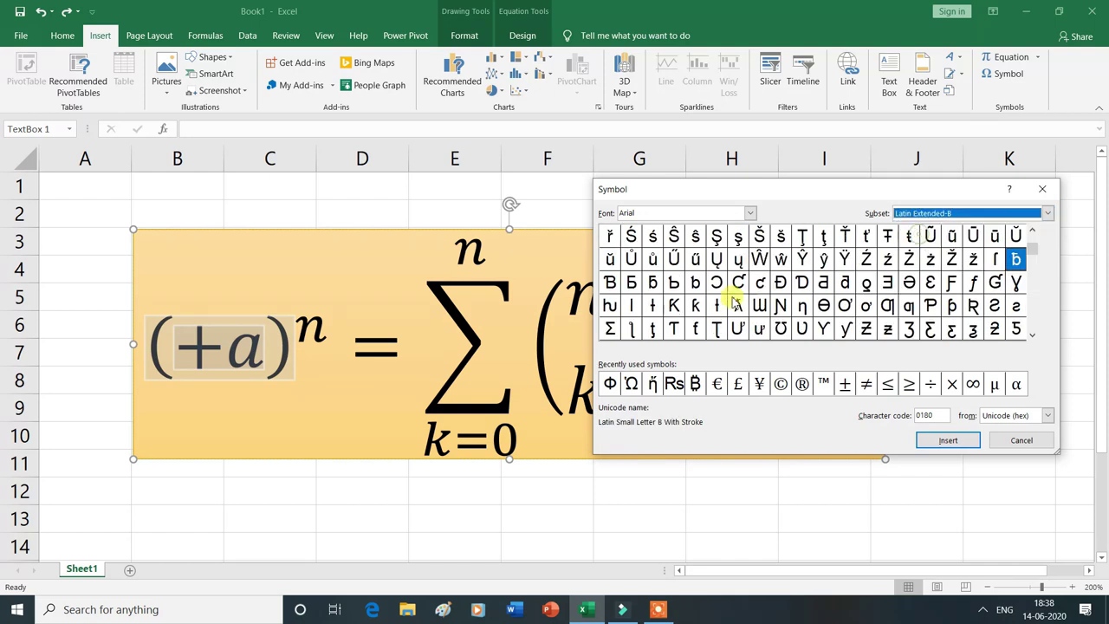
pyautogui.click(1046, 213)
pyautogui.click(914, 286)
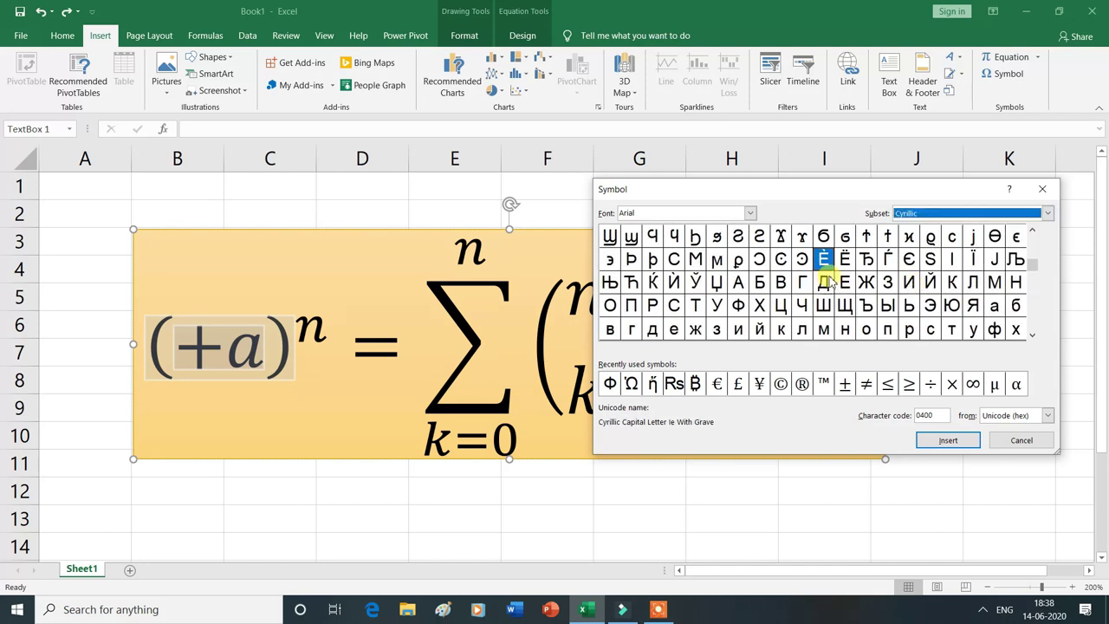
pyautogui.click(1046, 213)
pyautogui.scroll(-2, 970, 276)
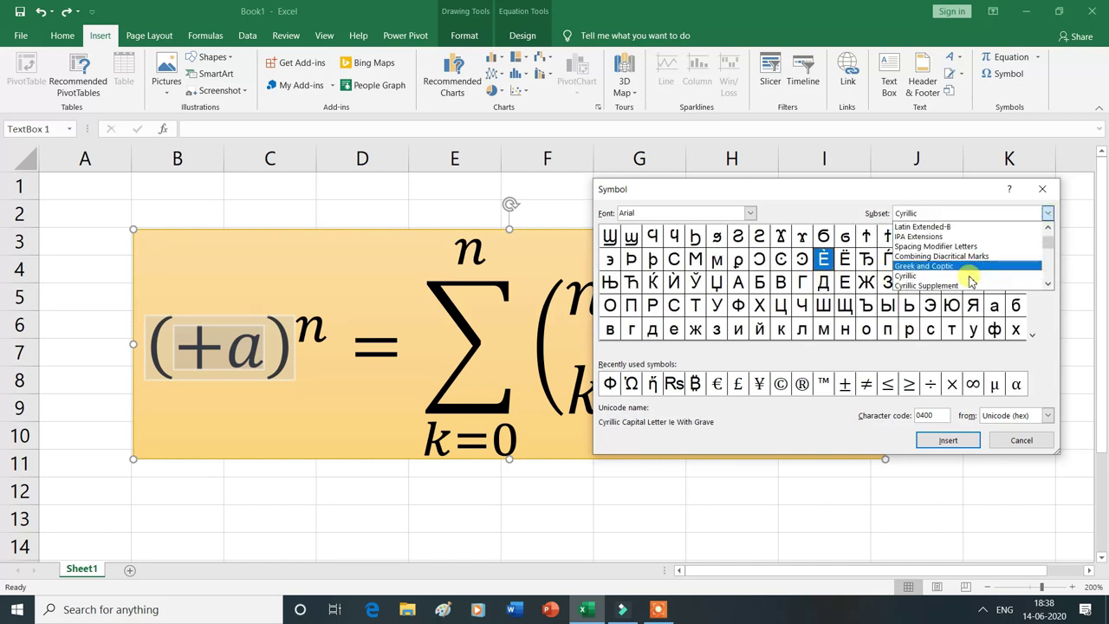
pyautogui.click(911, 286)
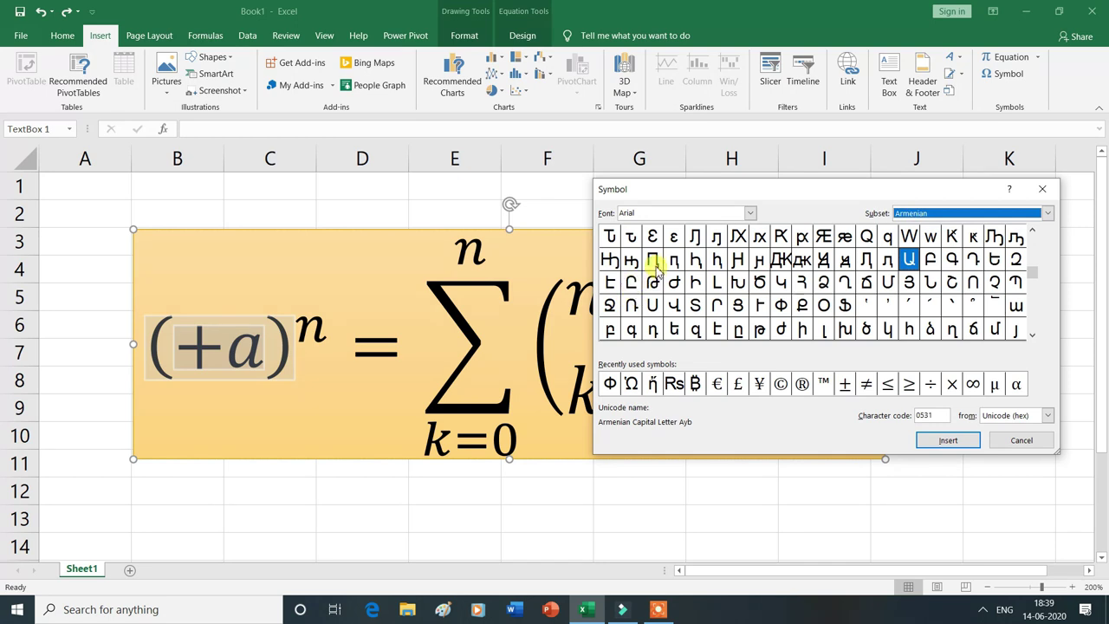
pyautogui.click(654, 262)
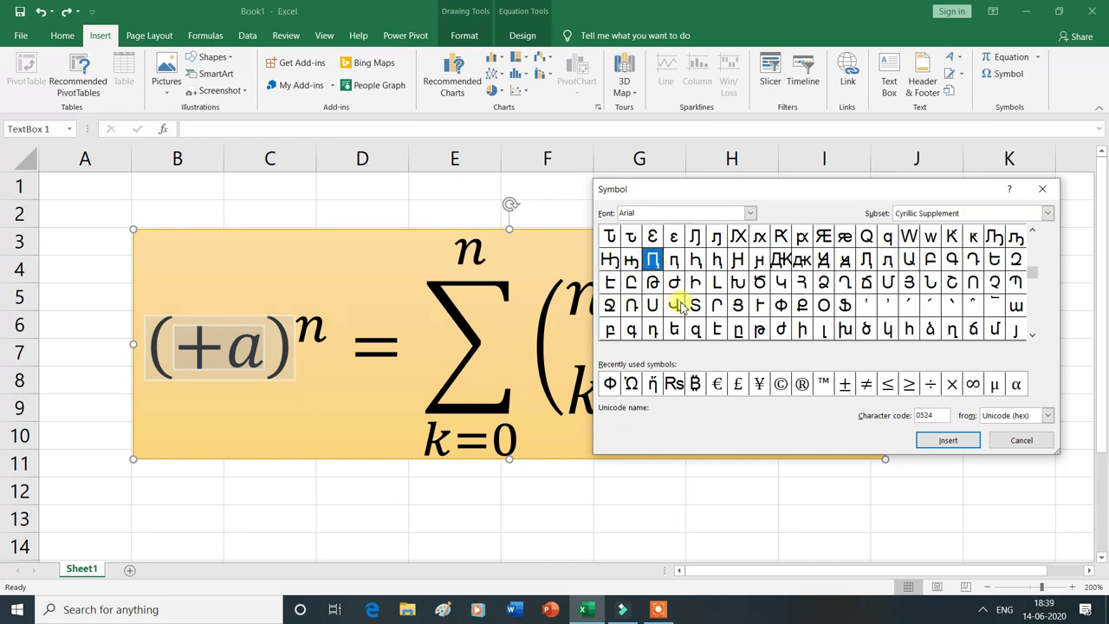
pyautogui.click(947, 440)
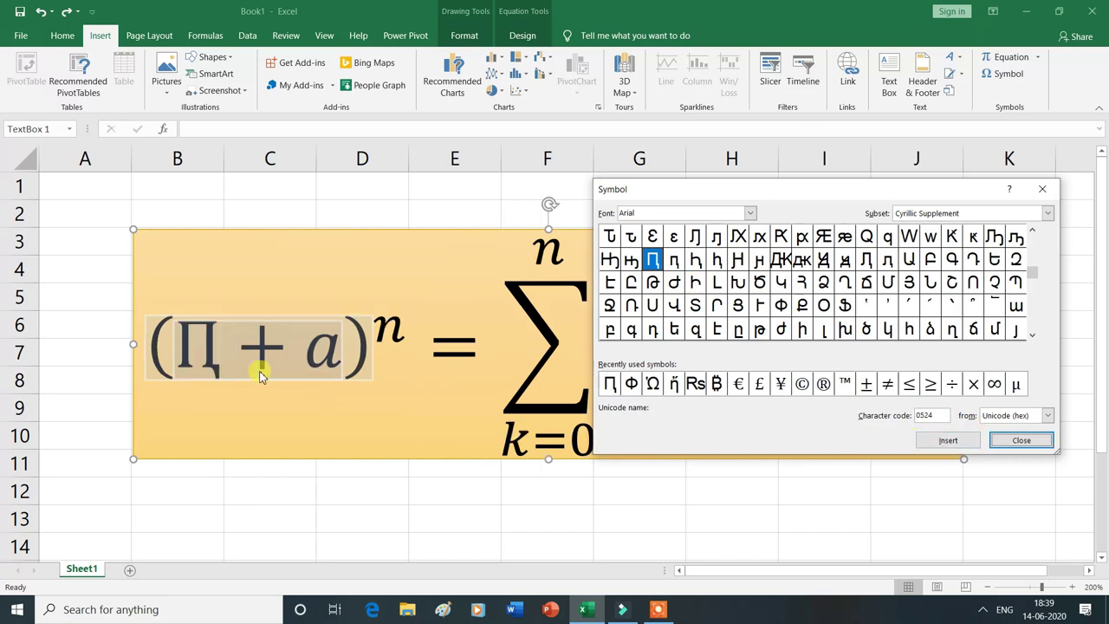